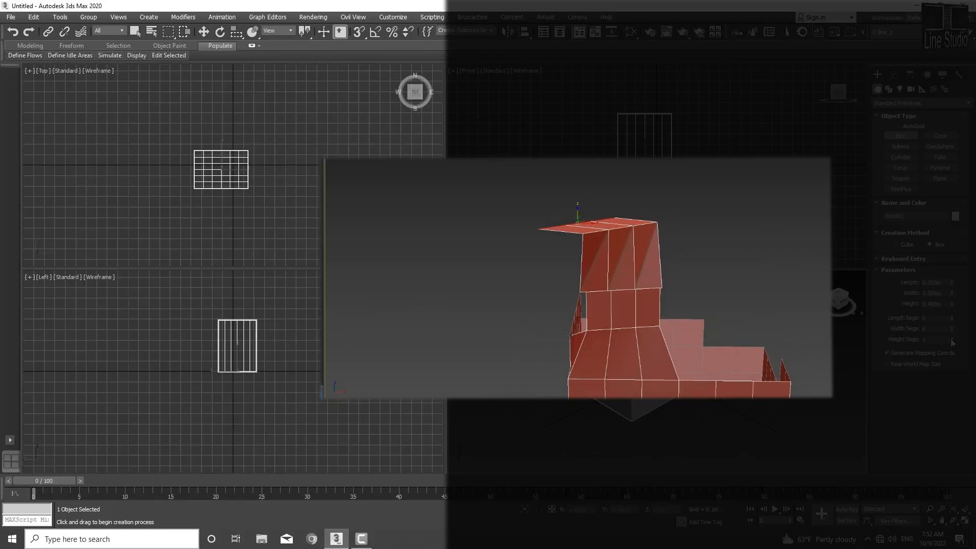
left_click(952, 338)
left_click(952, 338)
left_click(952, 338)
left_click(952, 338)
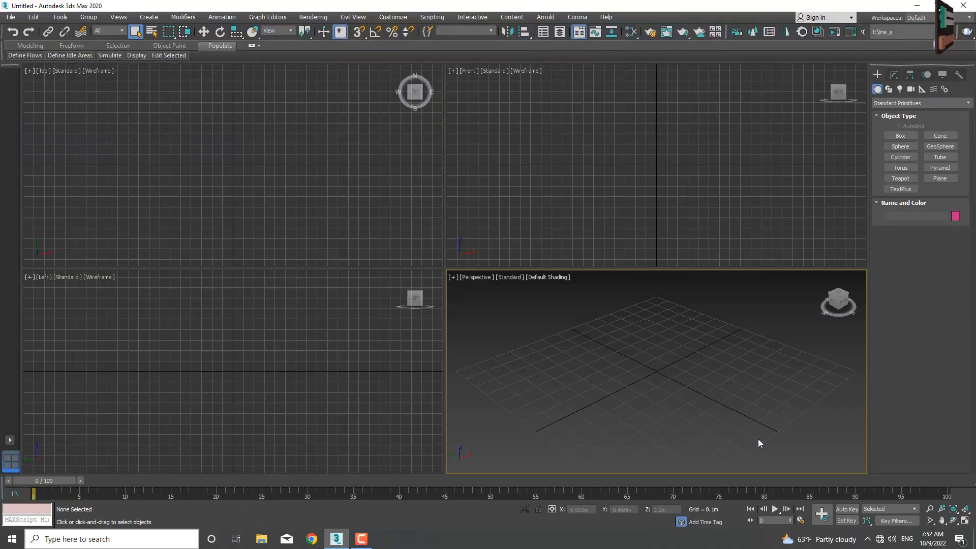
Step: Create a box about 0.355 m long, 0.508 m wide and 0.488 m high with 6 segments in each dimension, and show its edged faces
left_click(898, 135)
left_click_drag(657, 356, 633, 432)
left_click(633, 367)
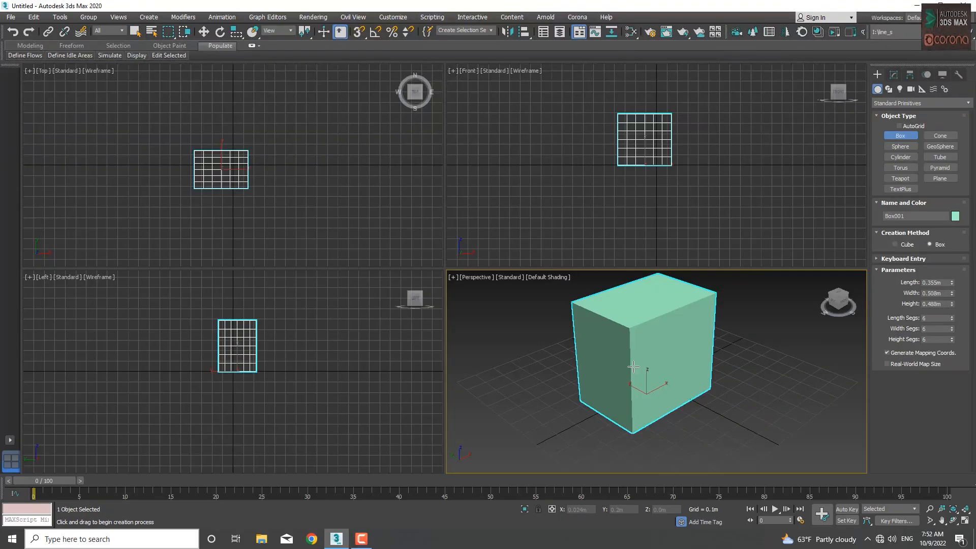
key("F4")
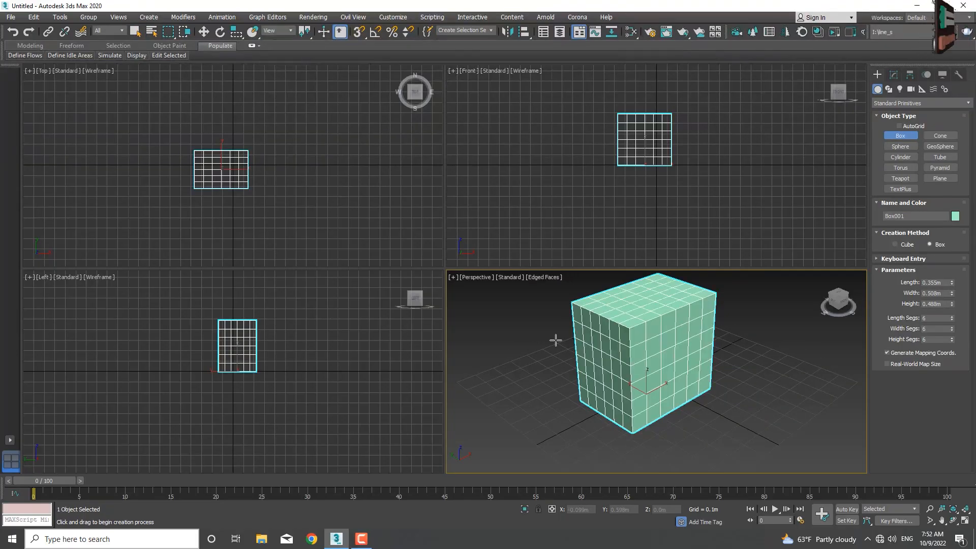
Step: Switch the Perspective viewport to Clay shading with edged faces and maximize it
left_click(532, 279)
left_click(562, 341)
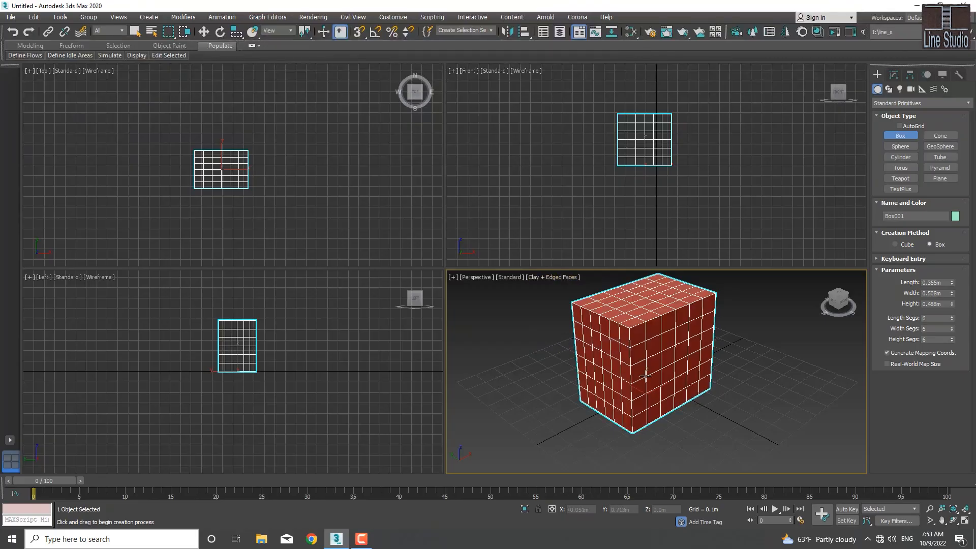
scroll(671, 334, "up", 2)
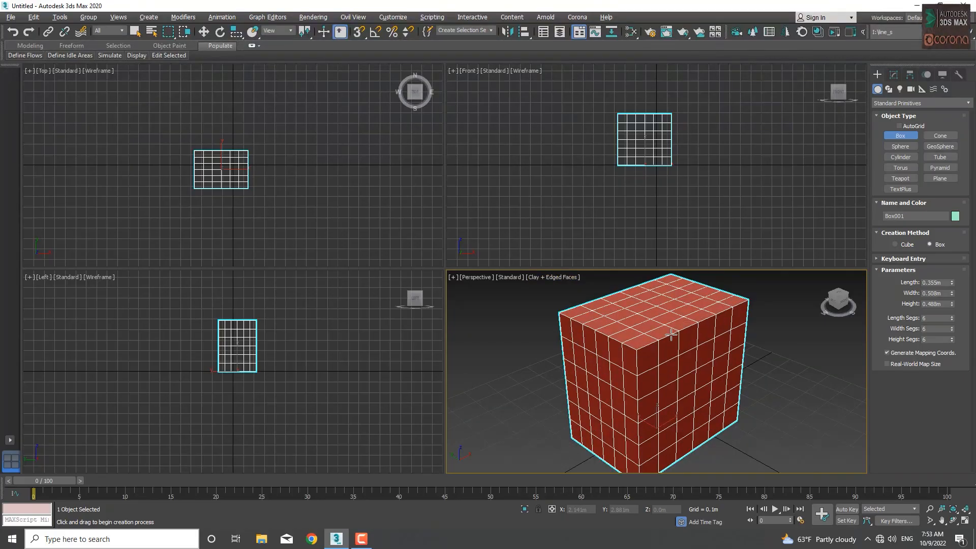
key("alt+w")
scroll(588, 283, "down", 5)
middle_click_drag(588, 283, 523, 296)
scroll(550, 302, "up", 3)
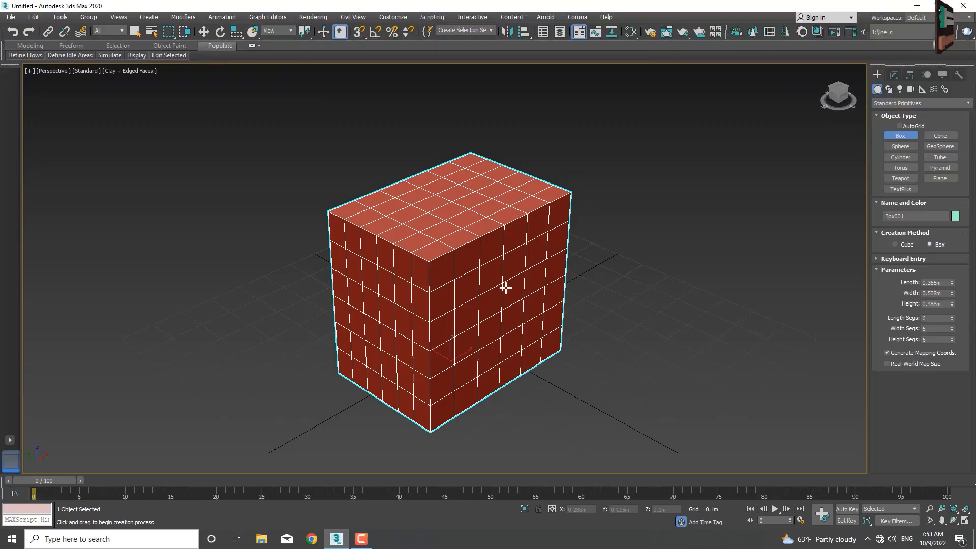
Step: Convert the box to an Editable Poly and enter the Vertex sub-object level
right_click(505, 288)
right_click(506, 287)
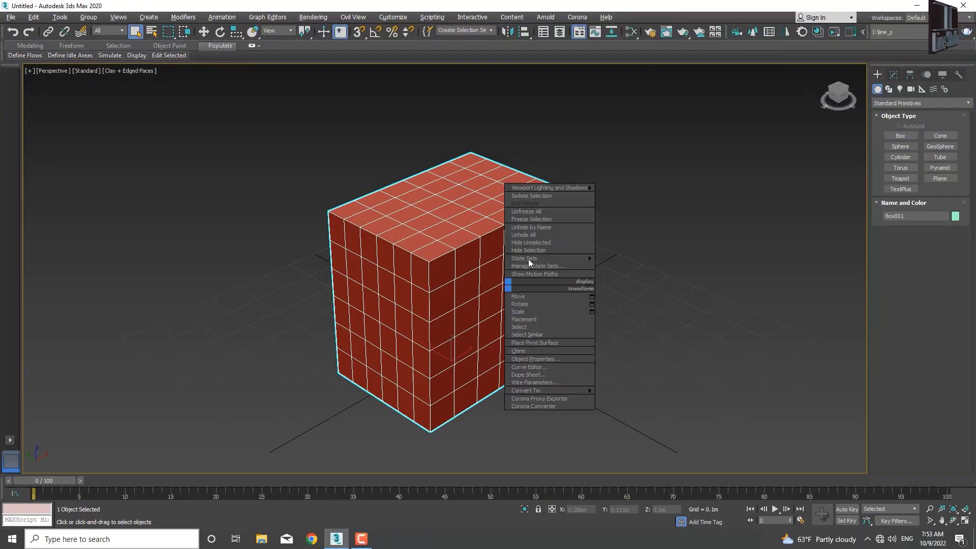
mouse_move(576, 391)
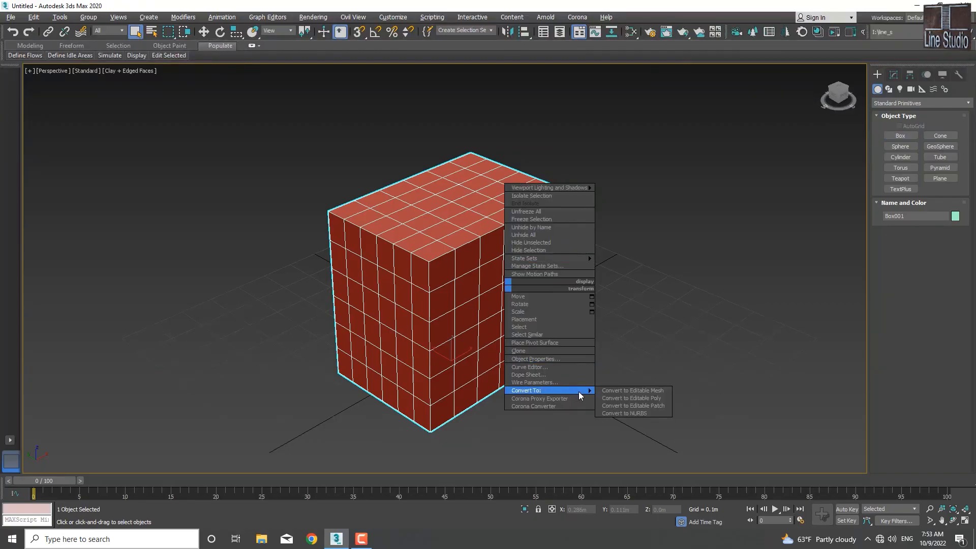
left_click(624, 398)
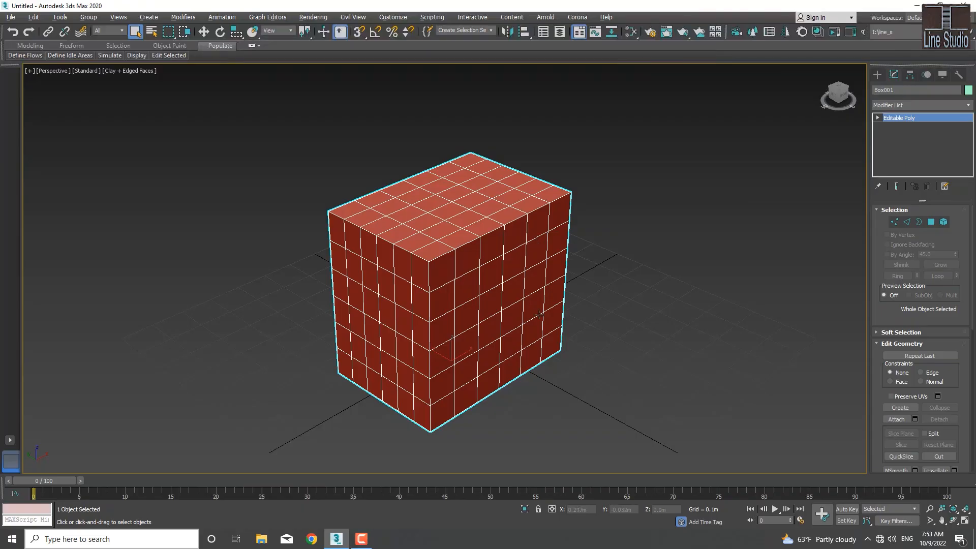
middle_click_drag(539, 315, 519, 311)
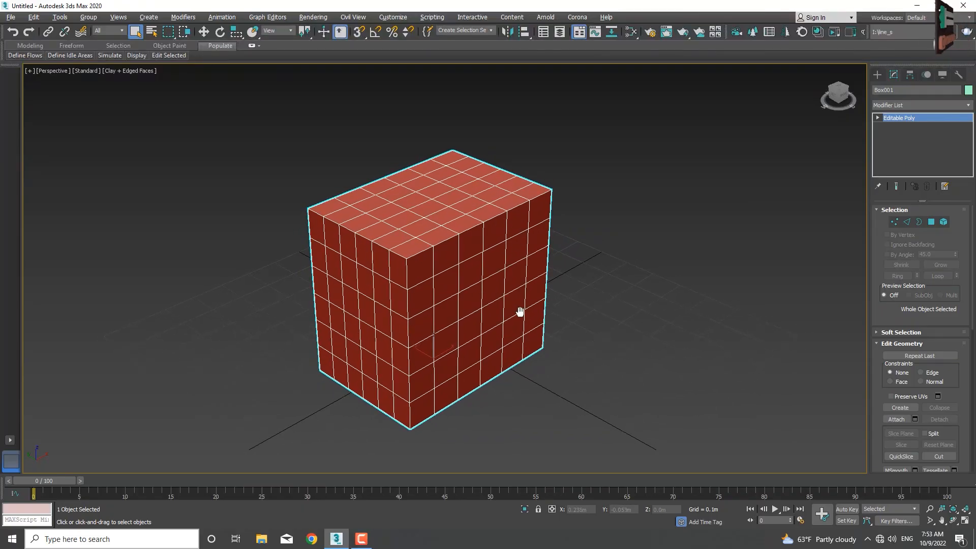
key("1")
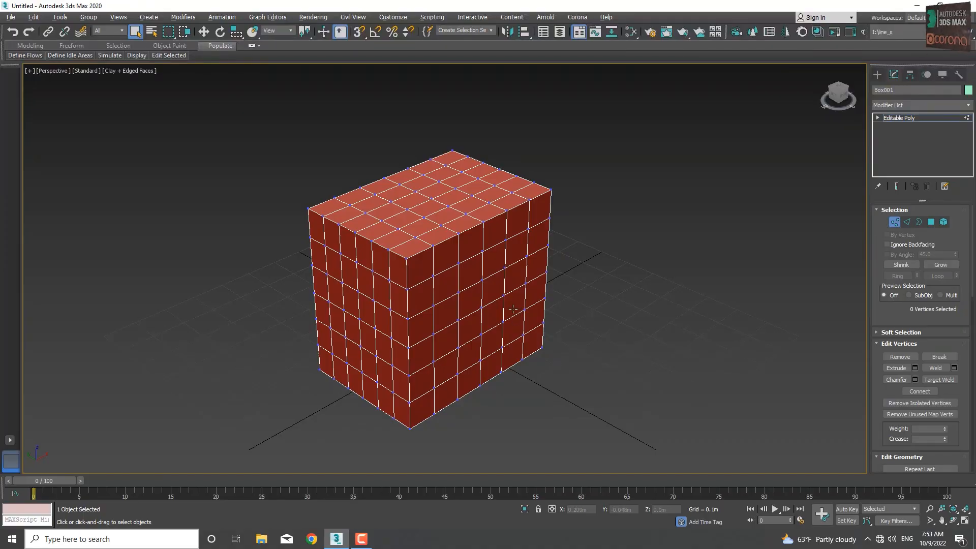
middle_click_drag(496, 306, 499, 304)
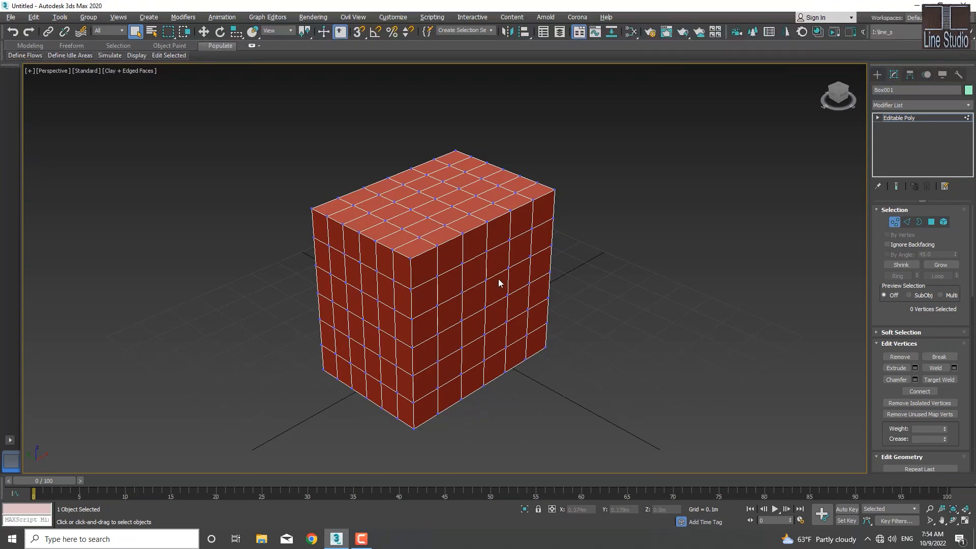
middle_click_drag(498, 357, 479, 348)
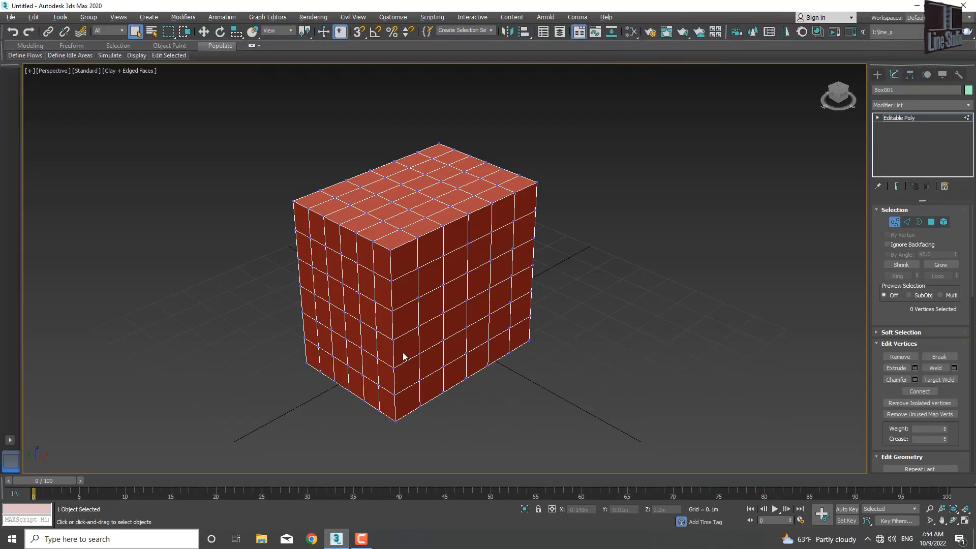
middle_click_drag(383, 346, 395, 331, "alt")
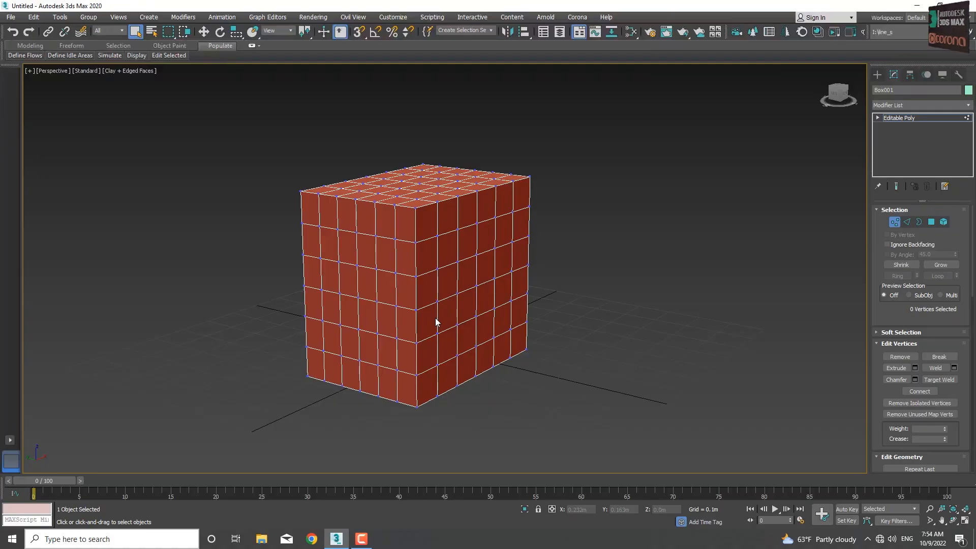
Step: At Edge level, select the edges across the box's top and uppermost side rows and delete them
key("2")
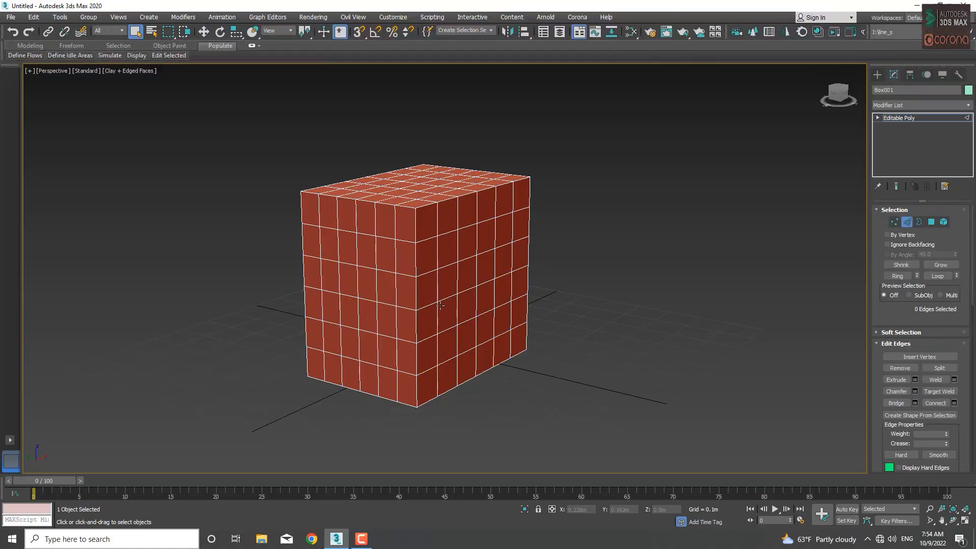
middle_click_drag(437, 235, 438, 238, "alt")
left_click(439, 237)
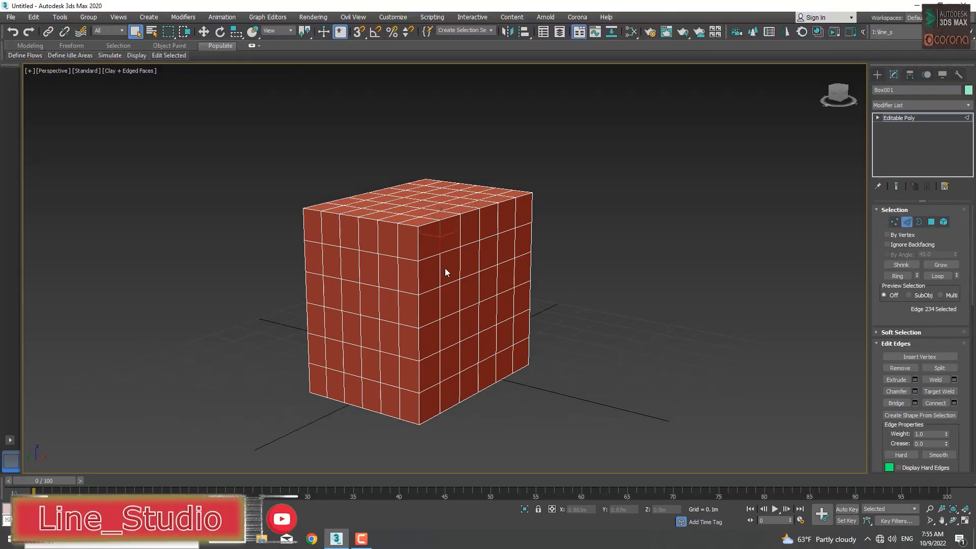
middle_click_drag(432, 253, 427, 283, "alt")
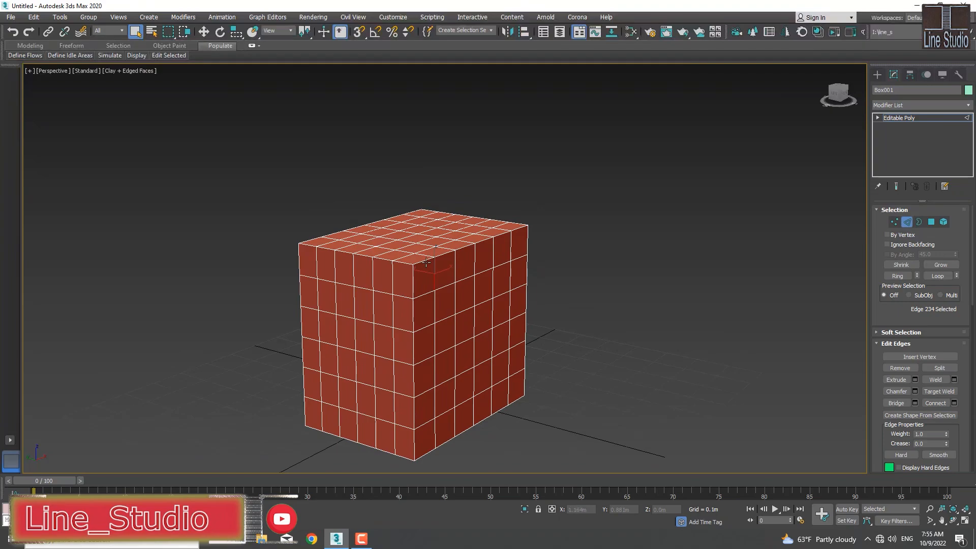
left_click_drag(538, 185, 296, 275)
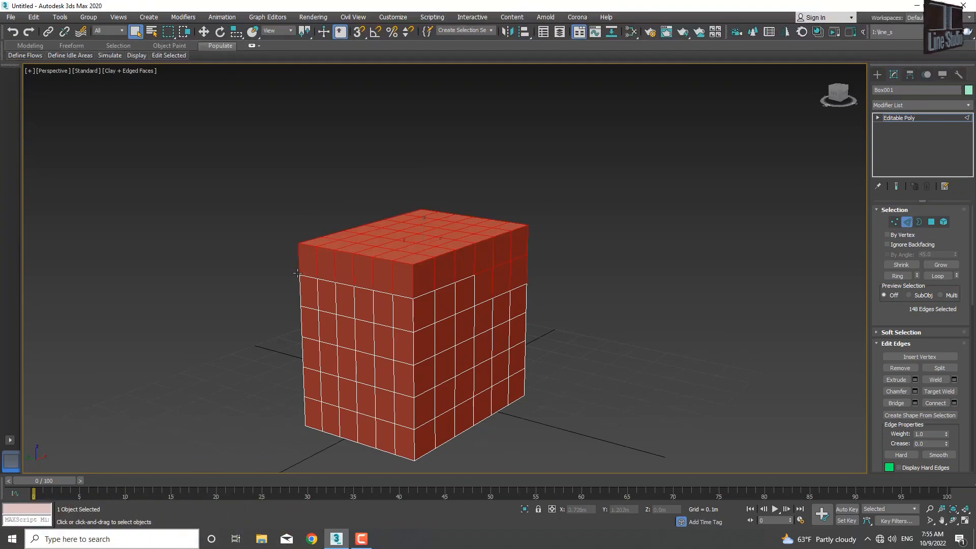
middle_click_drag(452, 278, 436, 279)
key("Delete")
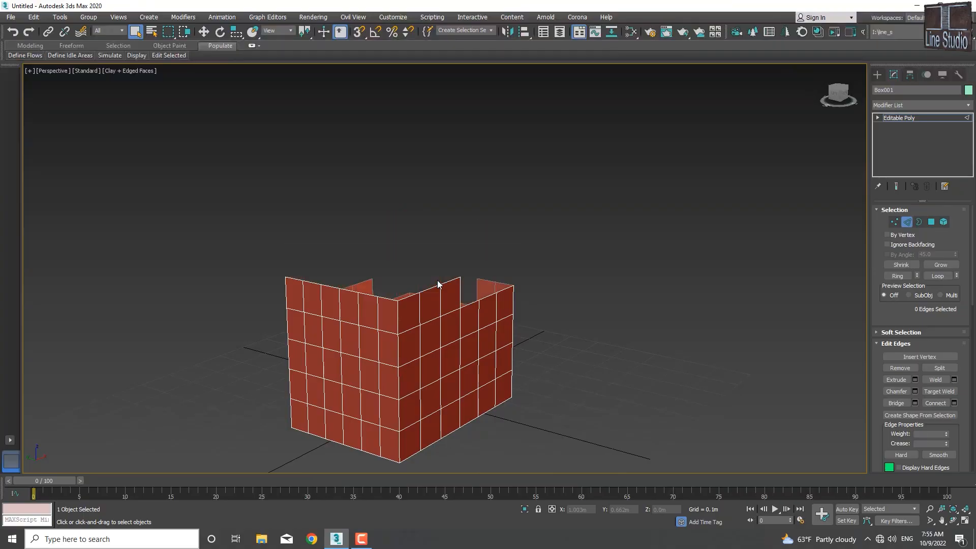
Step: Select the three adjacent open edges on top of the long near wall and raise them to Z about 0.536 m
middle_click_drag(452, 299, 426, 304, "alt")
left_click(422, 300)
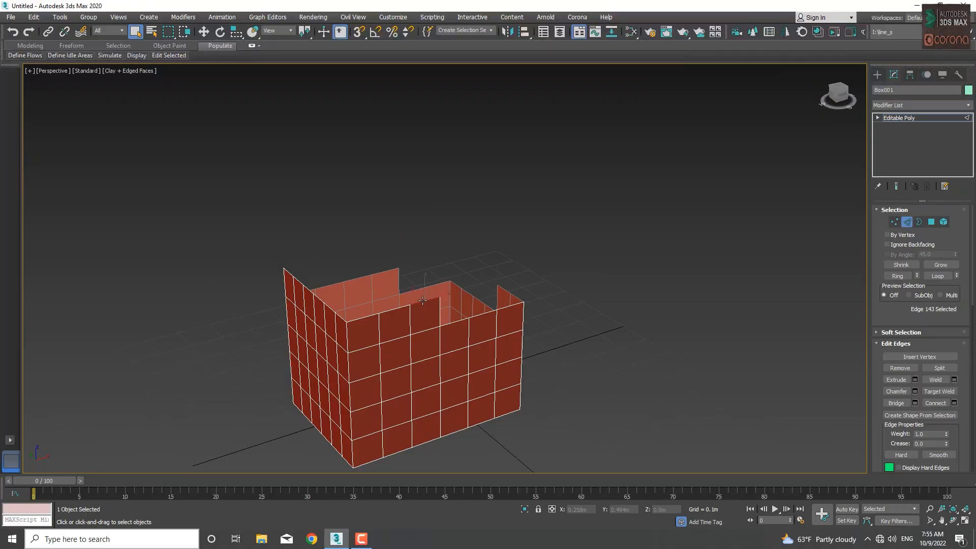
key("w")
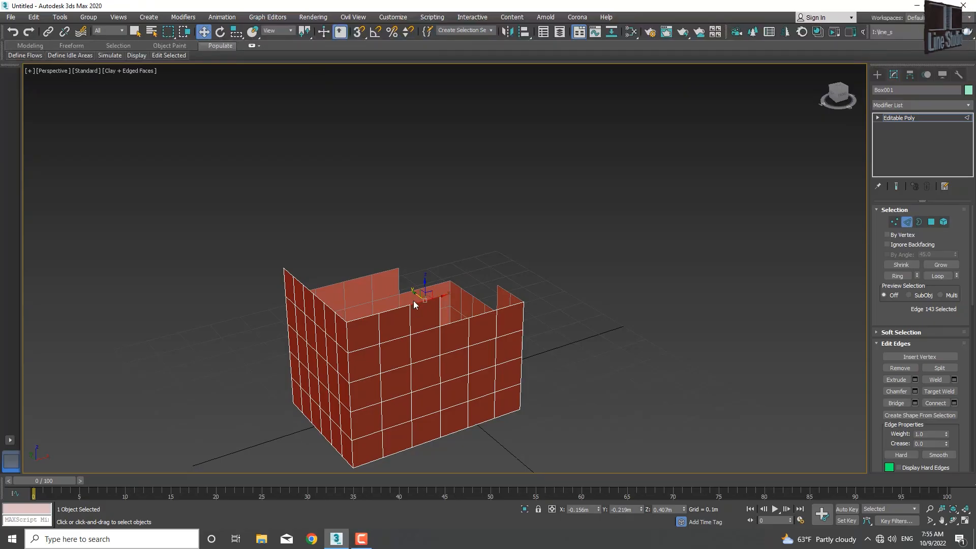
left_click(397, 307, "ctrl")
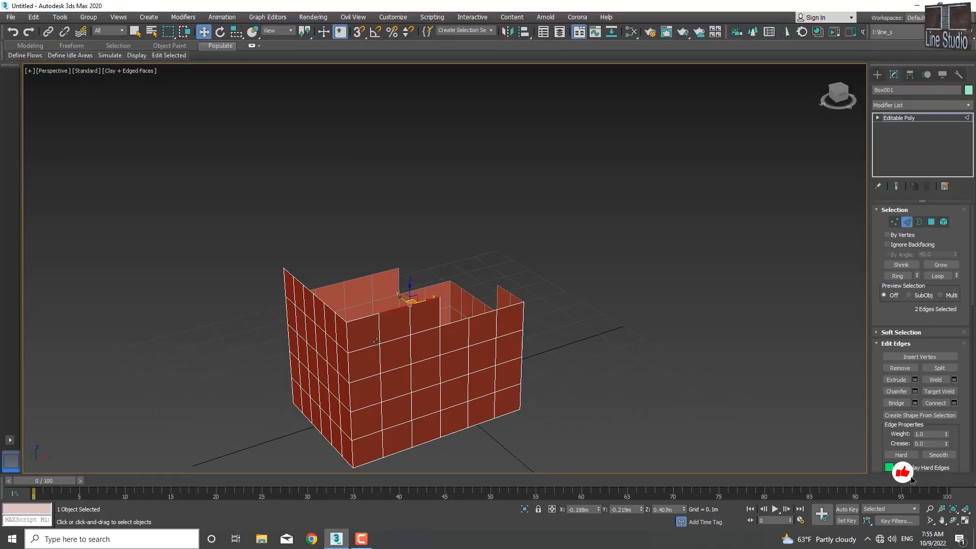
left_click(366, 317, "ctrl")
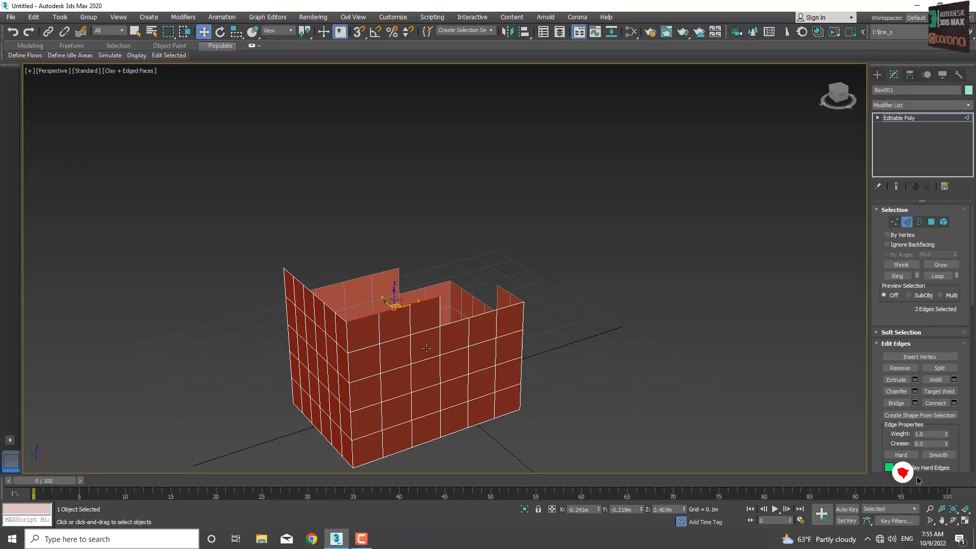
middle_click_drag(414, 349, 396, 350)
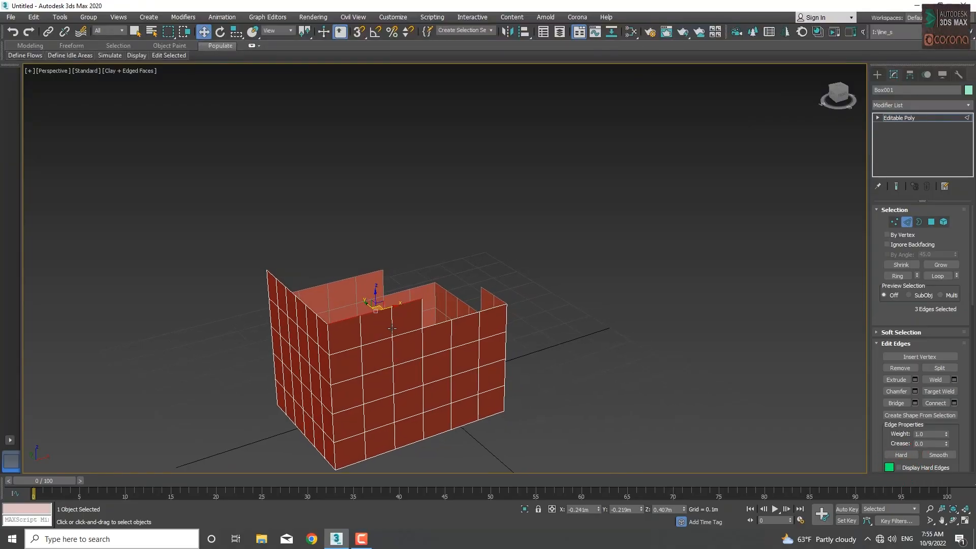
left_click_drag(375, 292, 379, 315)
Step: Scale the three selected edges inward to taper the wall and lower them to Z about 0.453 m
key("e")
key("r")
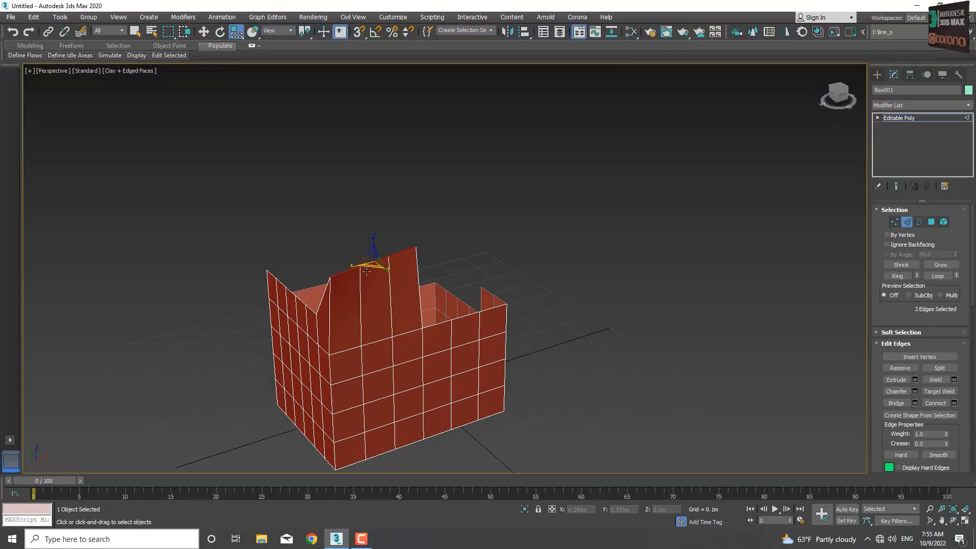
mouse_move(368, 265)
left_mouse_down()
mouse_move(380, 276)
mouse_move(361, 241)
mouse_move(368, 254)
left_mouse_up()
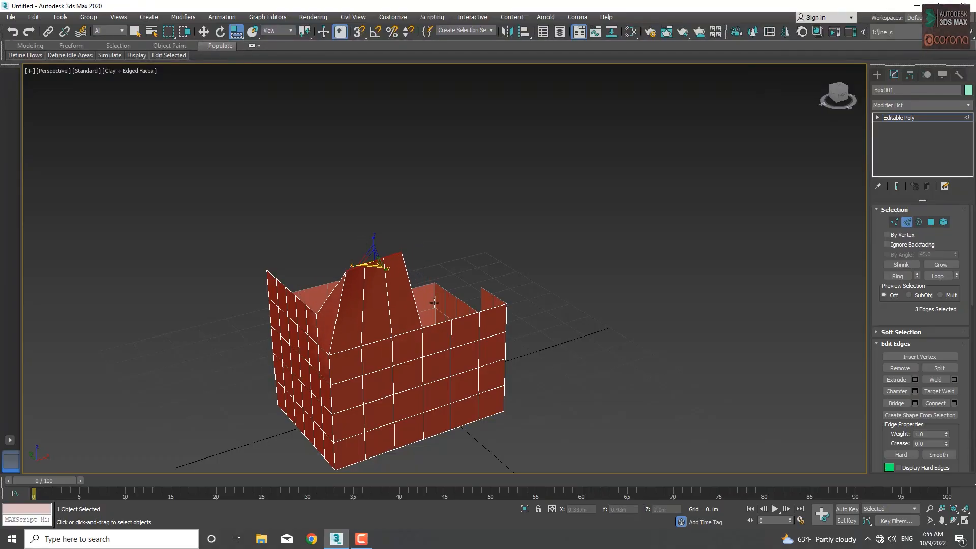
key("w")
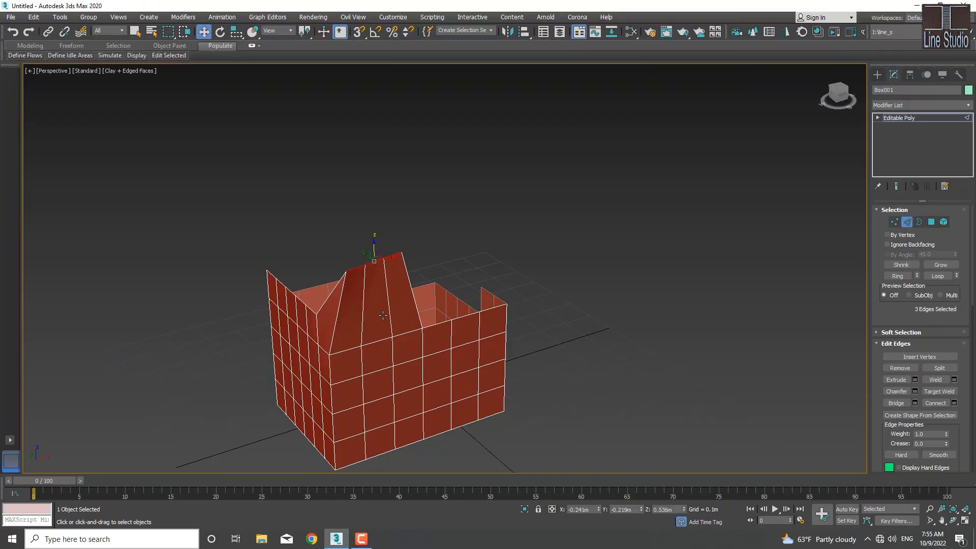
left_click_drag(373, 243, 391, 269)
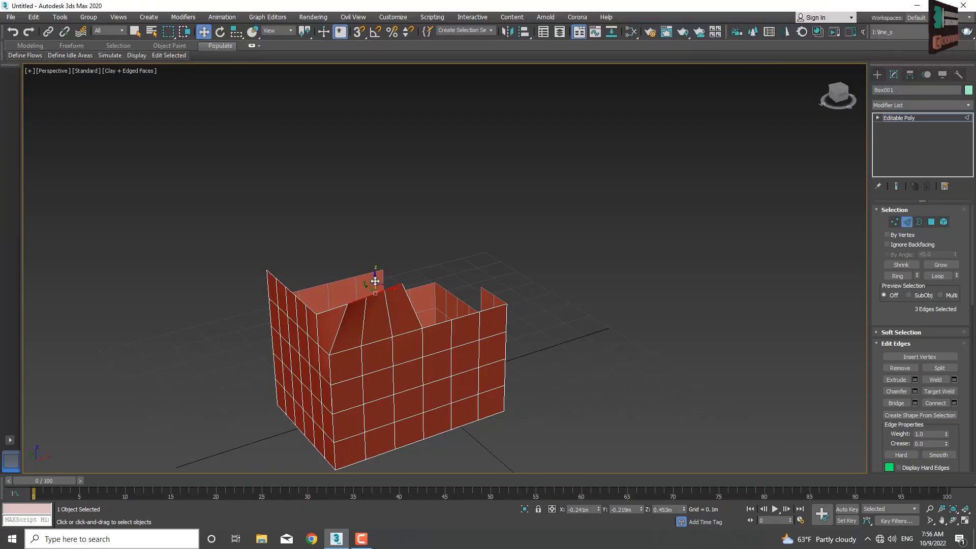
Step: Extrude the three edges up to Z about 0.6 m, outward to Y about -0.366 m and up again to Z about 0.728 m
key("shift")
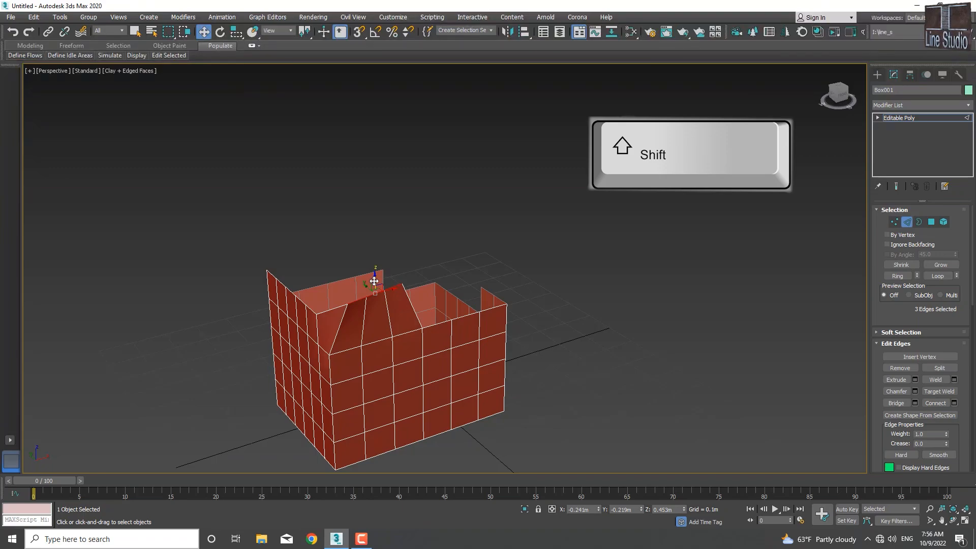
left_click_drag(374, 281, 372, 222, "shift")
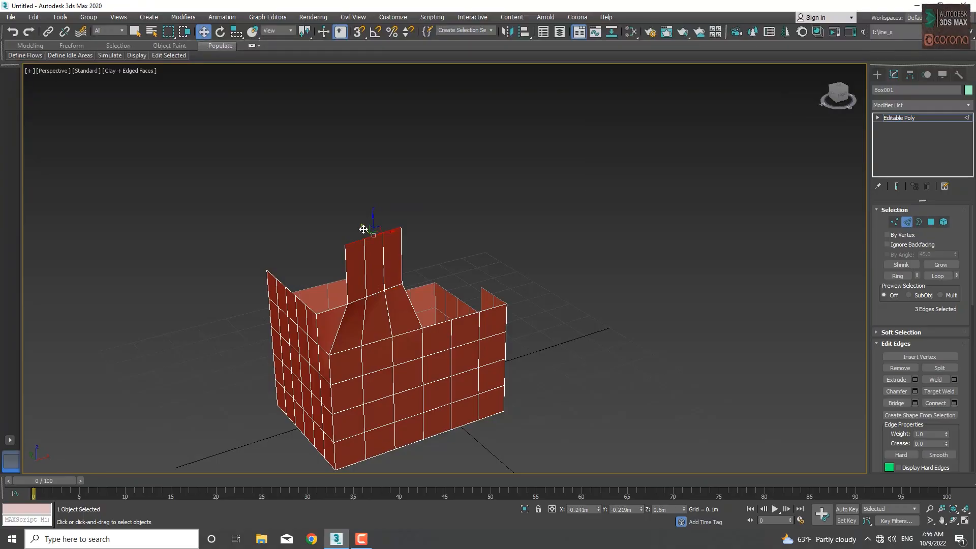
middle_click_drag(343, 260, 351, 301, "alt")
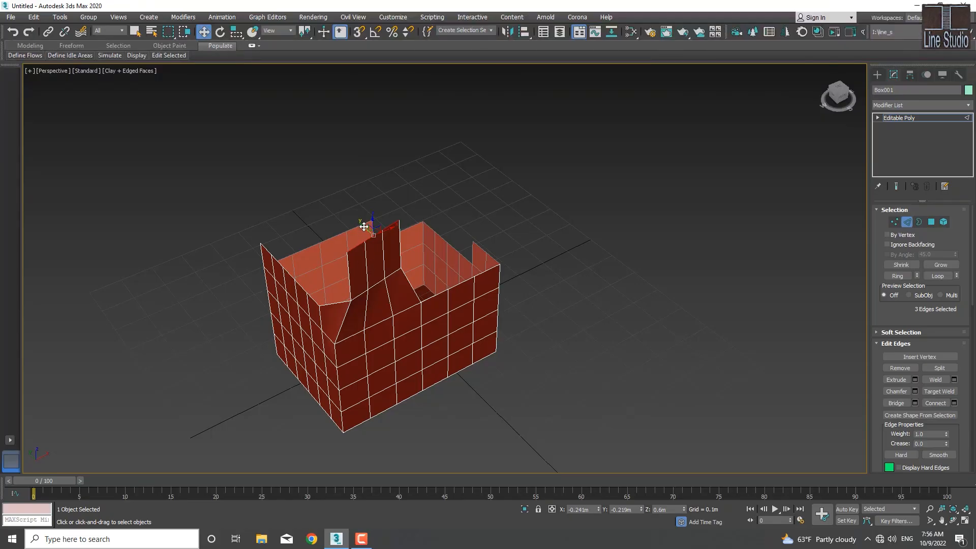
left_click_drag(364, 226, 407, 212)
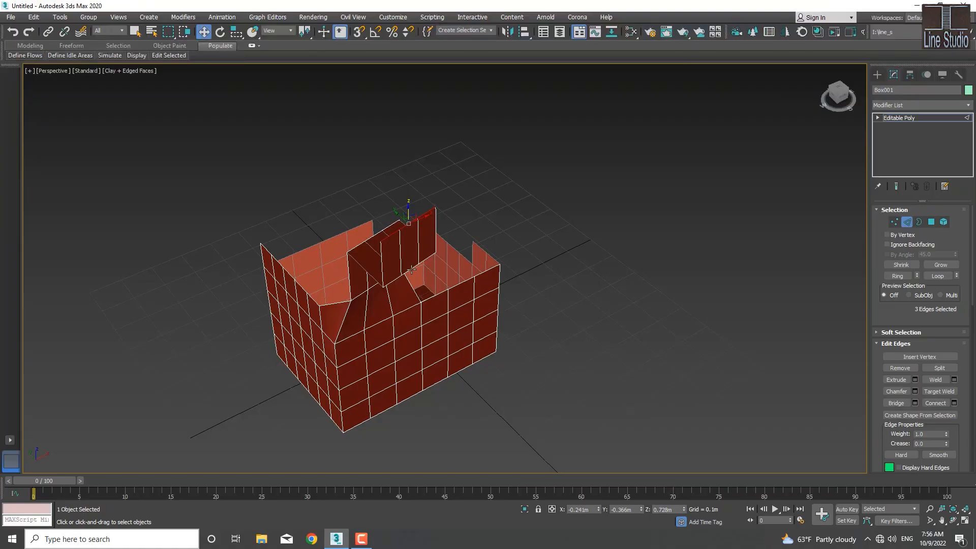
Step: Rotate the three top edges about the vertical axis and extrude them into a sideways flap at X about -0.325 m, Z about 0.736 m
mouse_move(411, 269)
middle_mouse_down("alt")
mouse_move(408, 239)
mouse_move(407, 277)
mouse_move(406, 262)
middle_mouse_up("alt")
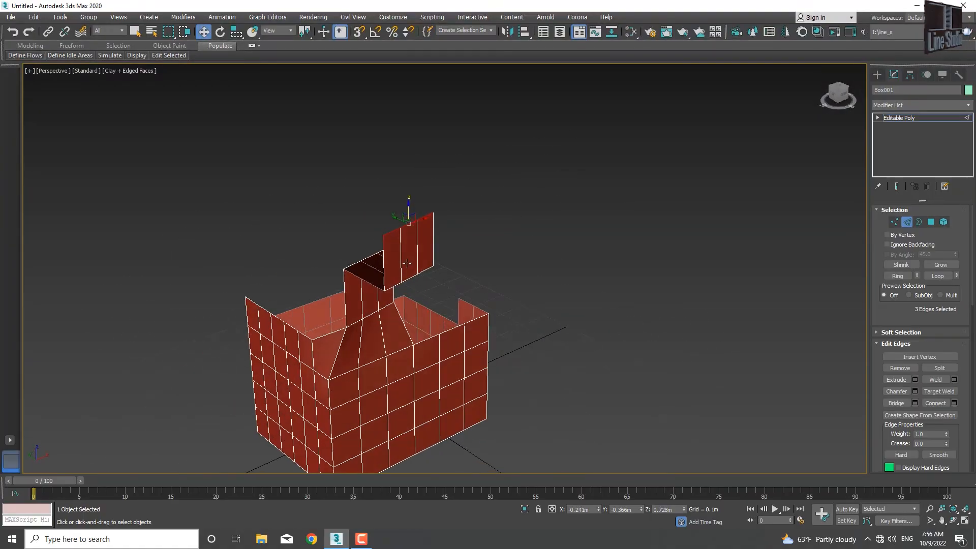
key("e")
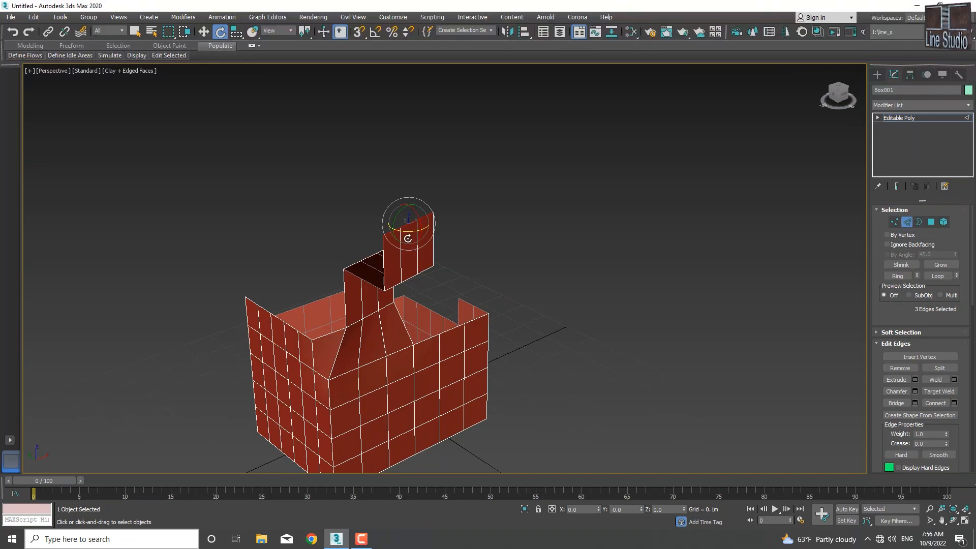
left_click_drag(409, 230, 381, 211)
key("w")
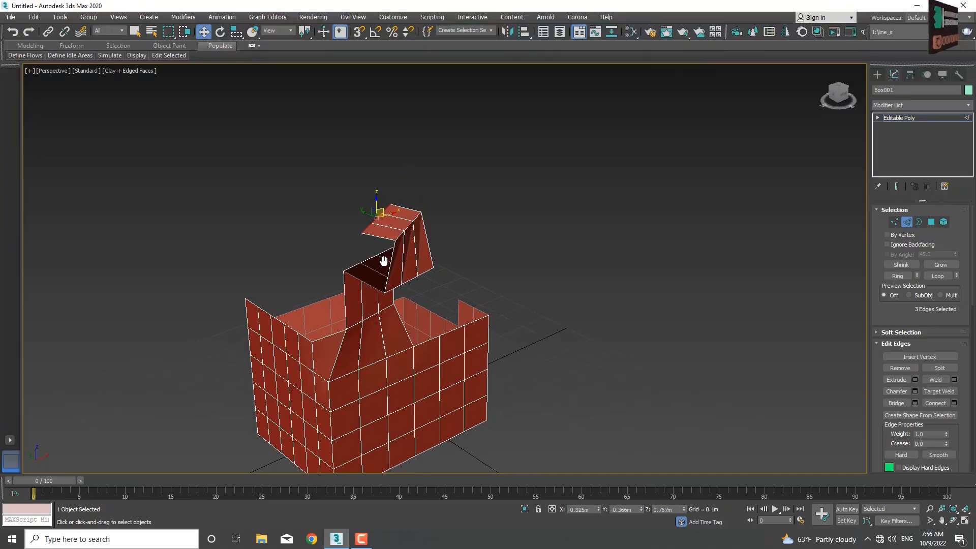
middle_click_drag(385, 260, 341, 239, "alt")
left_click_drag(377, 197, 375, 214)
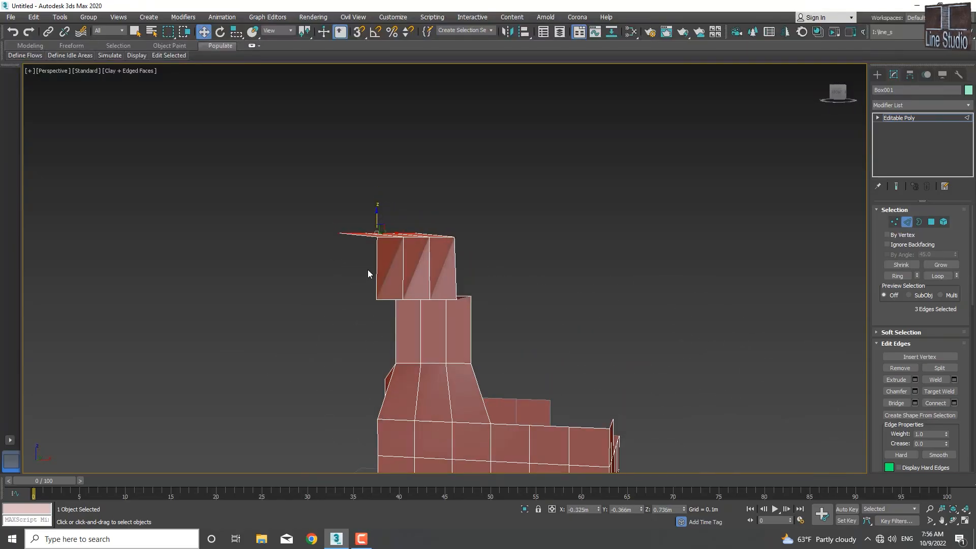
Step: Try deleting the horizontal edge loop at mid-height of the box walls, and undo the deletion
middle_click_drag(389, 285, 420, 271, "alt")
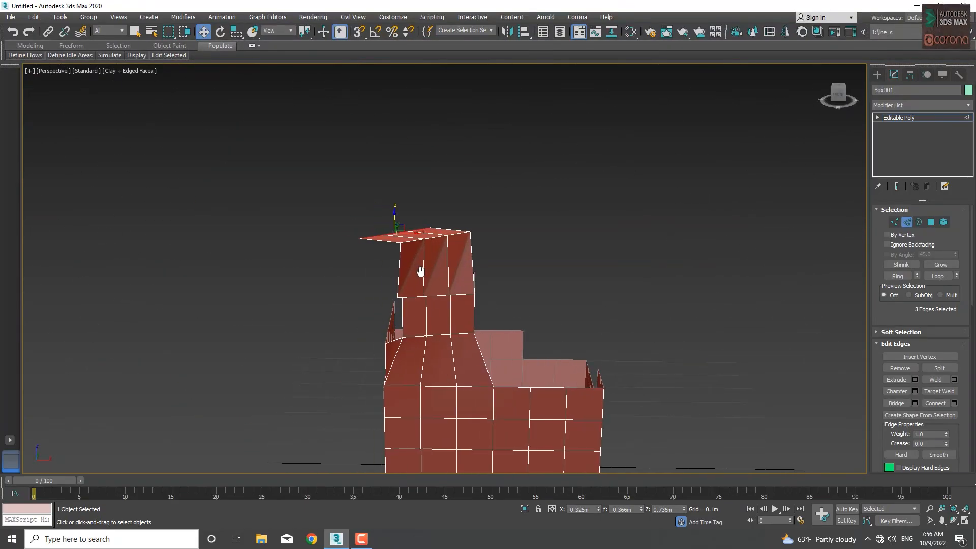
scroll(415, 275, "up", 3)
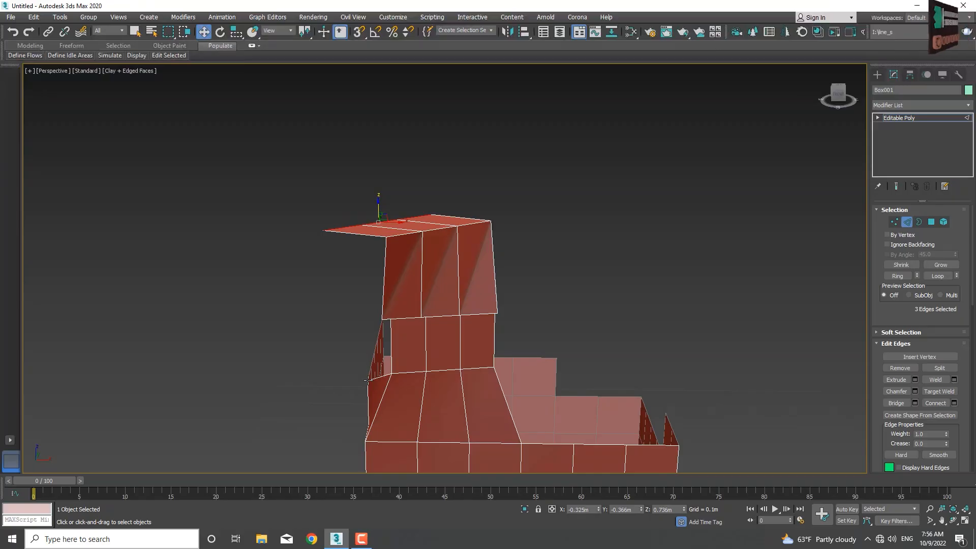
middle_click_drag(476, 416, 456, 342)
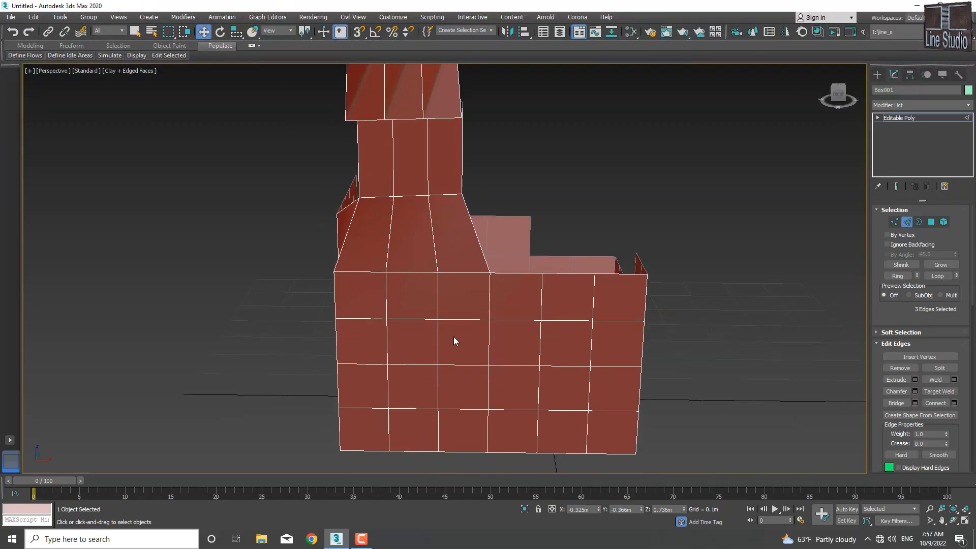
double_click(460, 364)
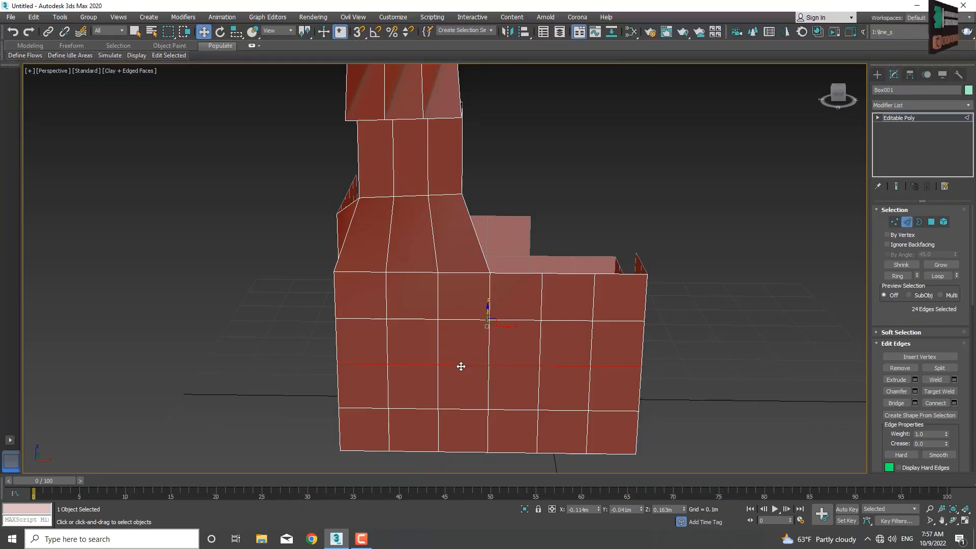
key("Delete")
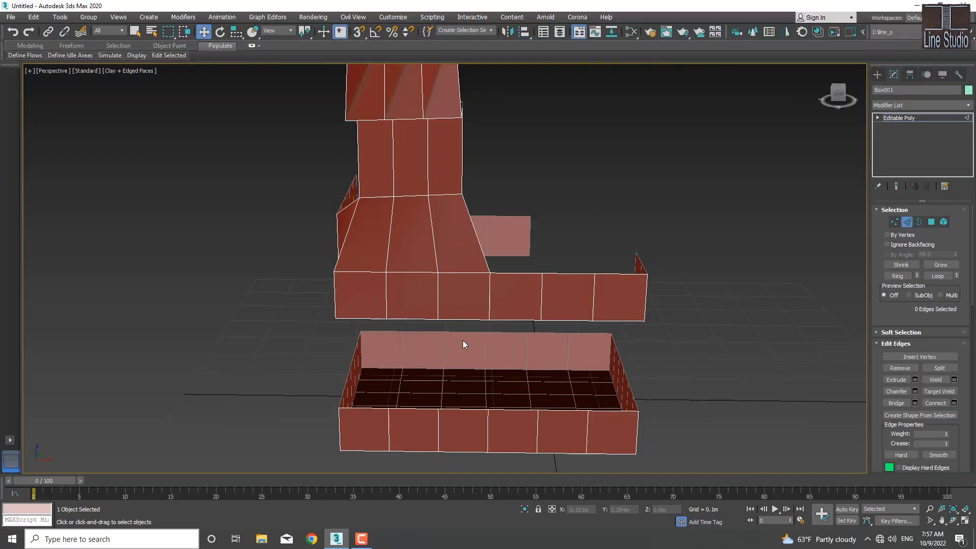
key("ctrl+z")
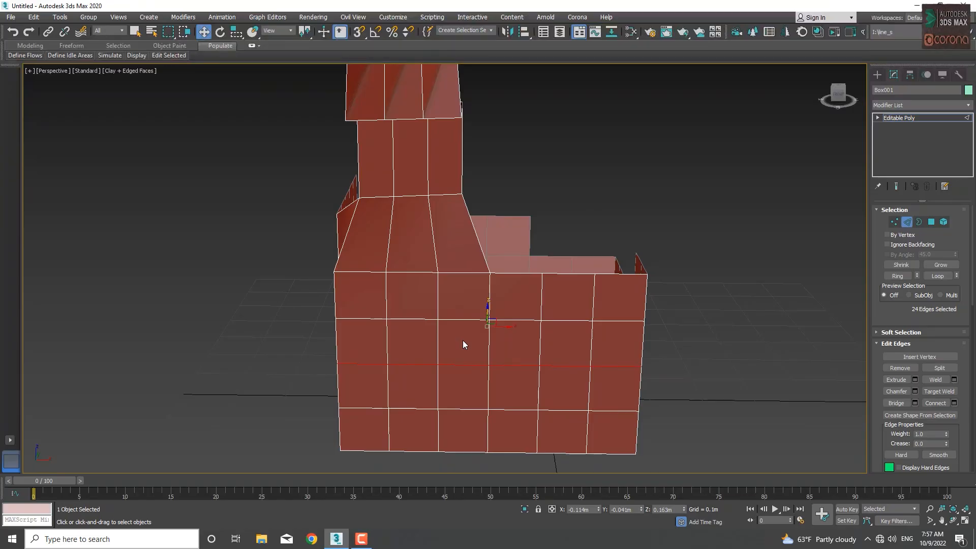
Step: Try removing the selected mid-height edge loop without its vertices, inspect the walls at vertex level, and undo the removal
left_click(899, 369)
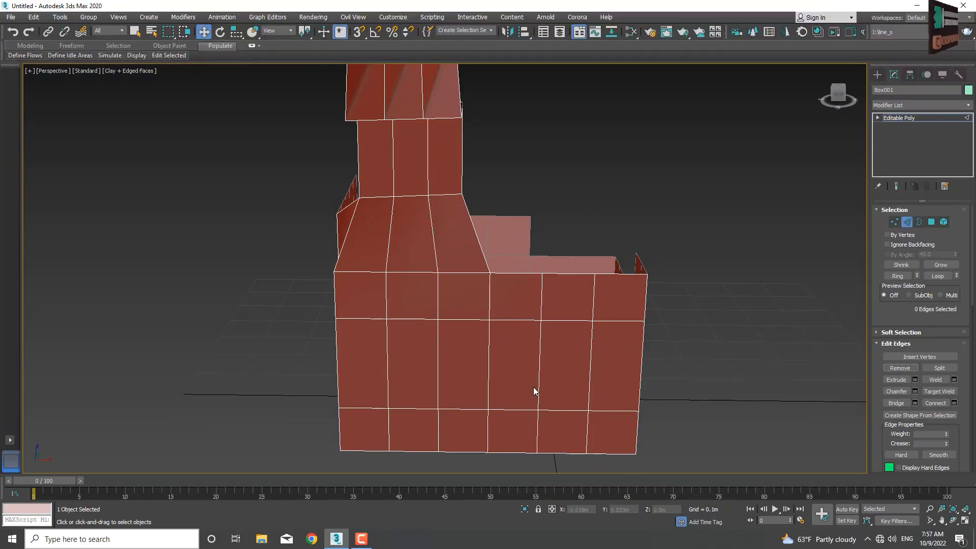
key("1")
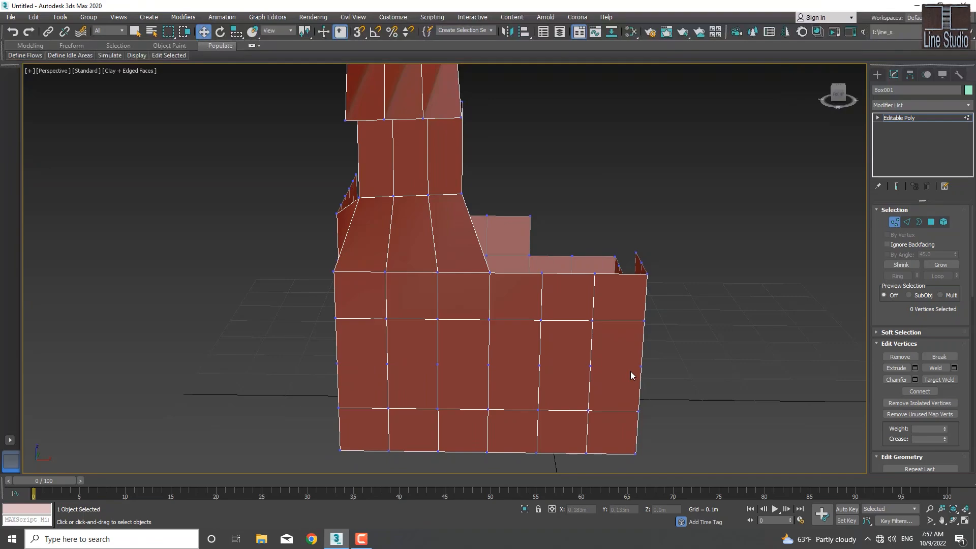
key("ctrl+z")
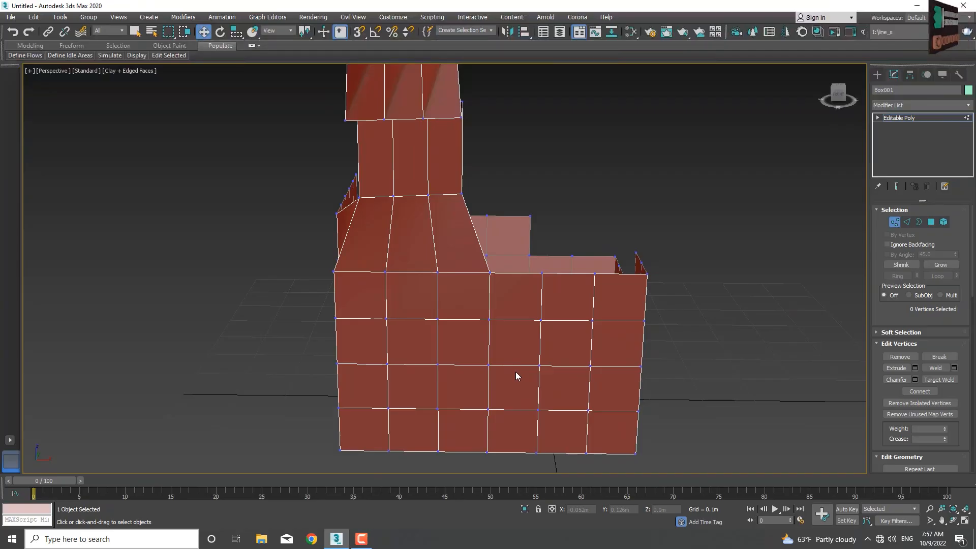
Step: Remove the mid-height edge loop together with its vertices and check the walls at vertex level
key("2")
key("ctrl+d")
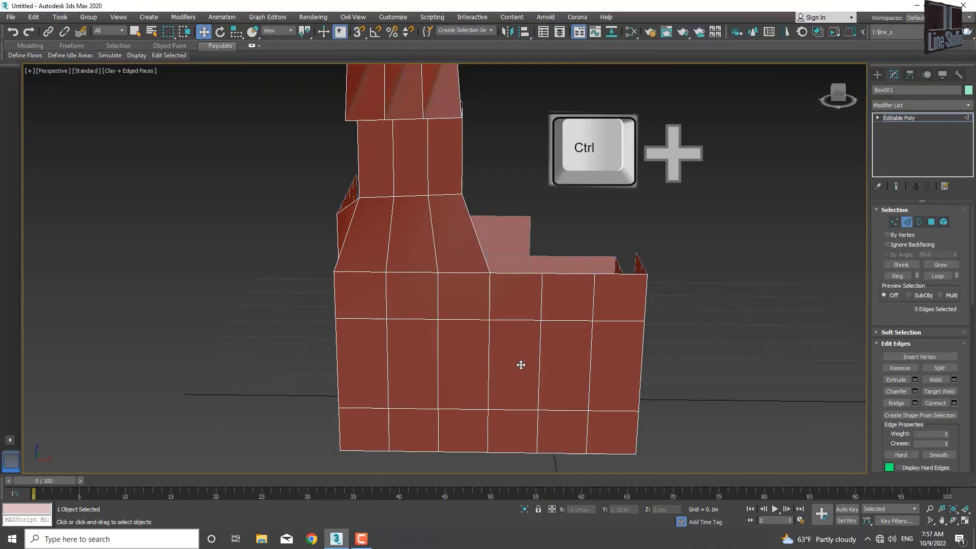
key("ctrl+BackSpace")
key("1")
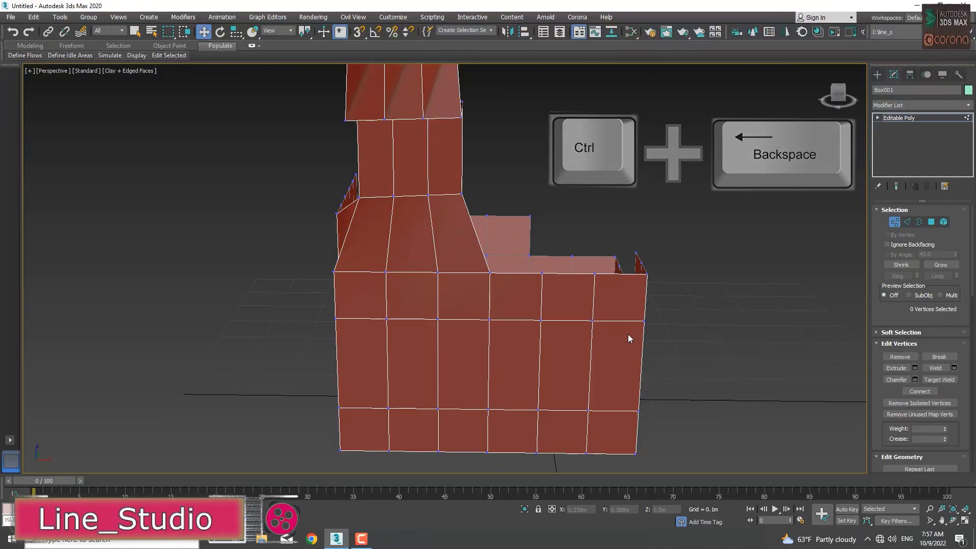
middle_click_drag(629, 348, 486, 410, "alt")
Step: Remove the lowest horizontal edge loop around the box walls while keeping its vertices, and switch to vertex level
key("2")
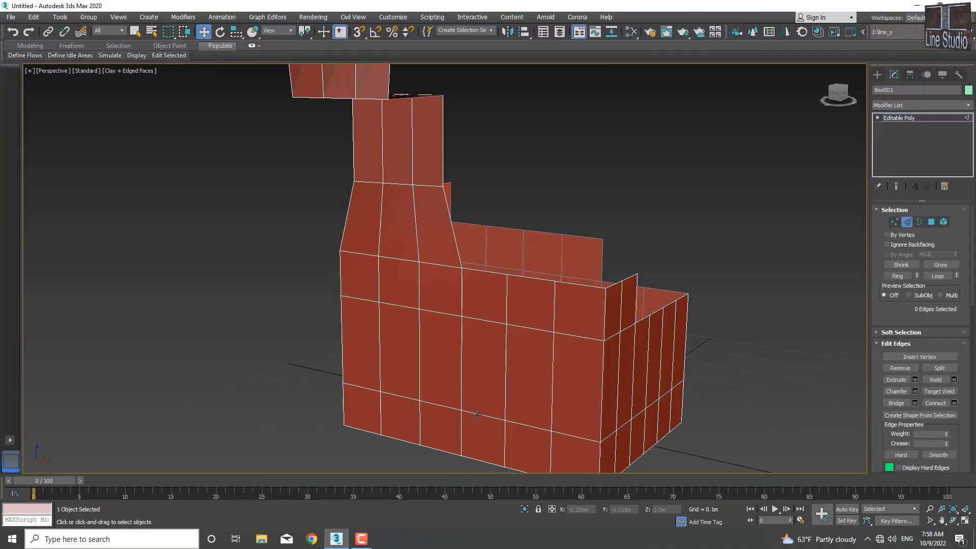
double_click(476, 414)
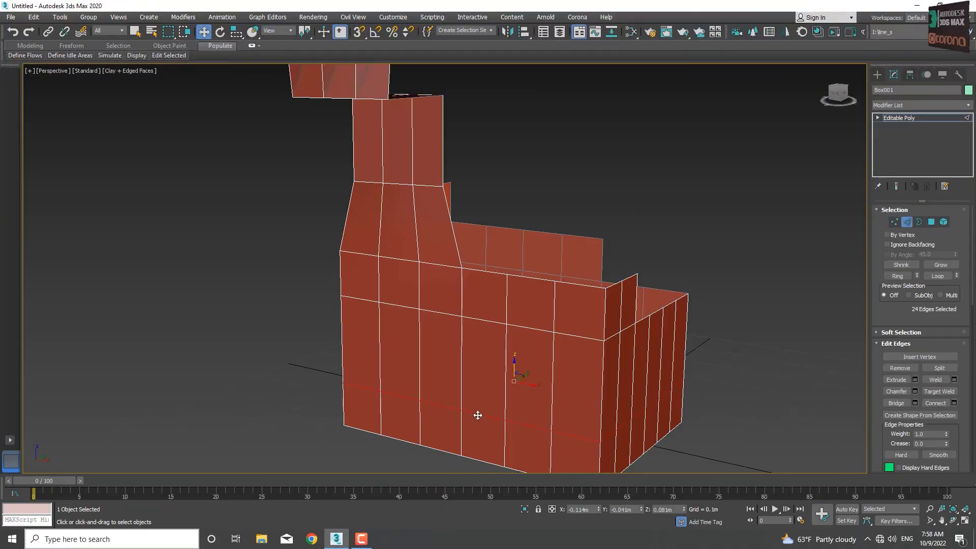
left_click(899, 368)
middle_click_drag(562, 429, 541, 390)
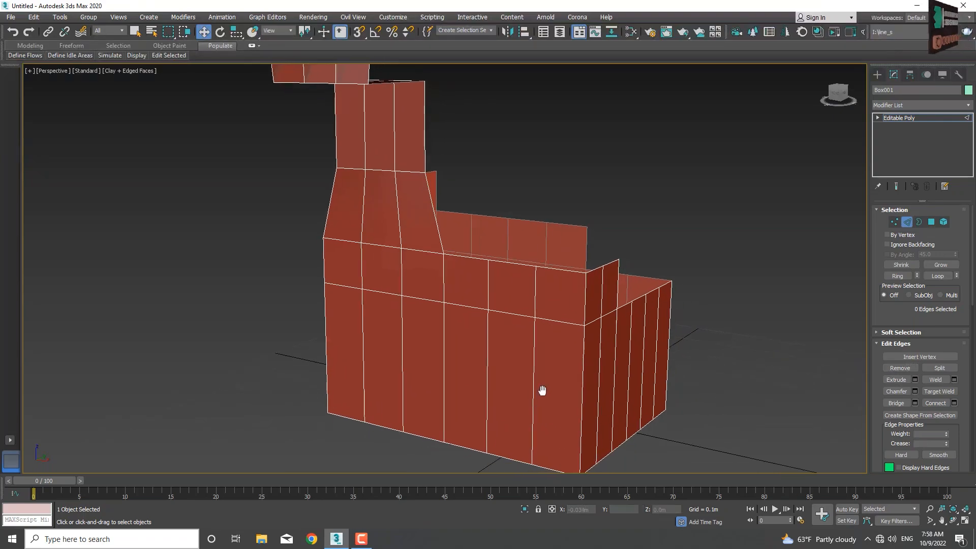
scroll(568, 381, "up", 4)
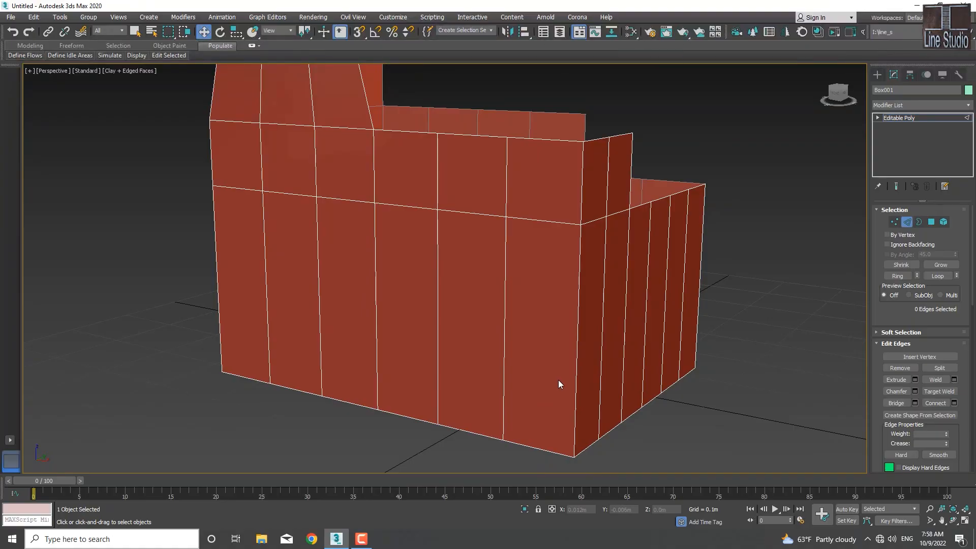
key("1")
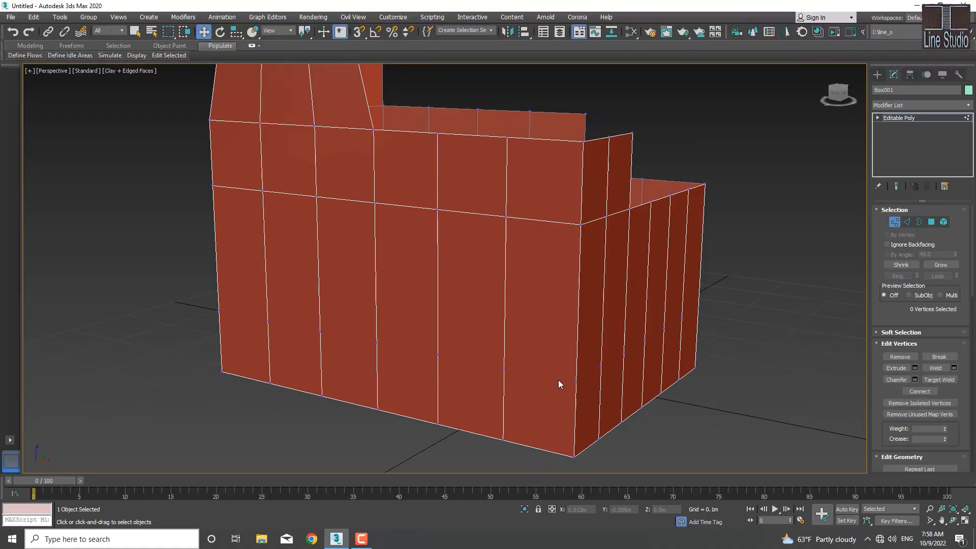
Step: Move two leftover vertices on the near wall along X to about -0.045 m and 0.088 m
left_click(503, 368)
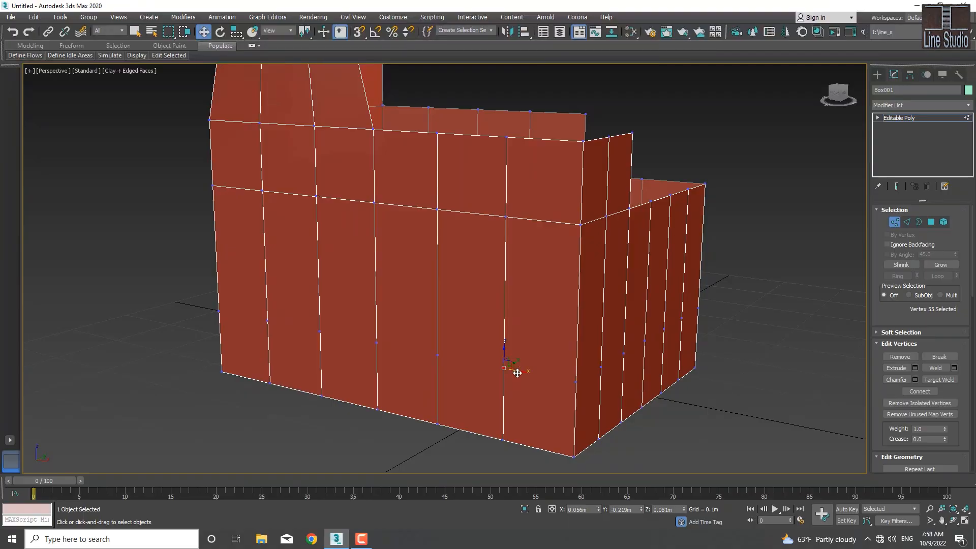
left_click_drag(518, 370, 543, 379)
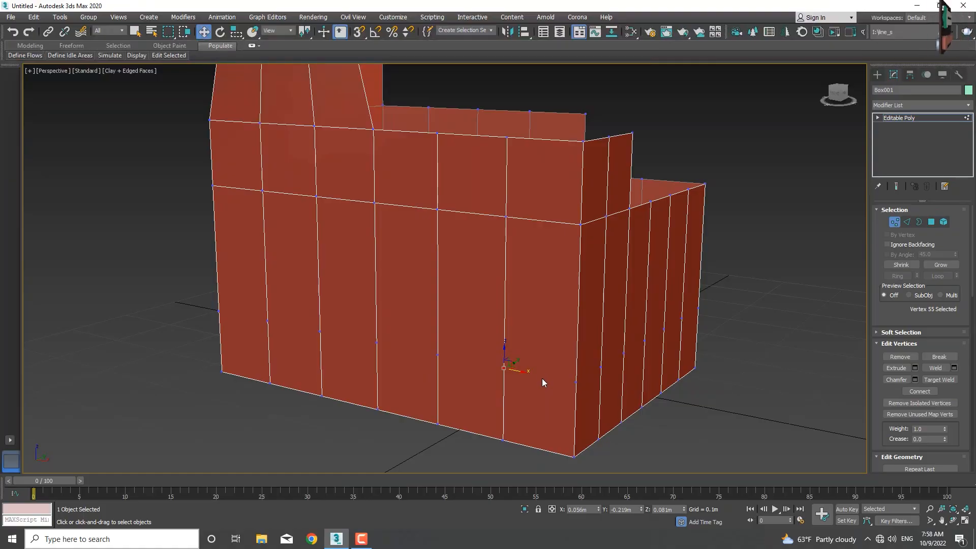
middle_click_drag(533, 392, 585, 368, "alt")
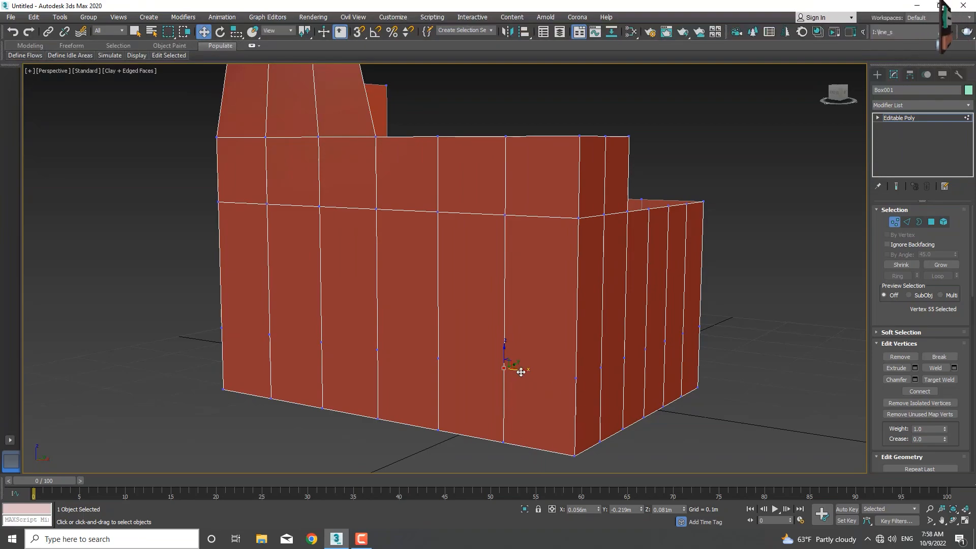
mouse_move(519, 370)
left_mouse_down()
mouse_move(491, 371)
mouse_move(503, 373)
left_mouse_up()
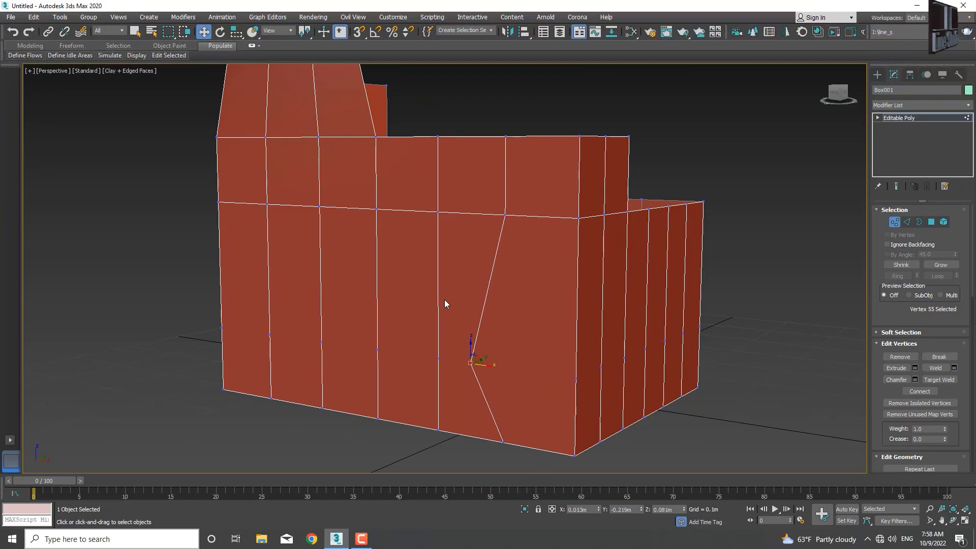
left_click(438, 359)
left_click_drag(441, 360, 551, 379)
left_click(469, 362)
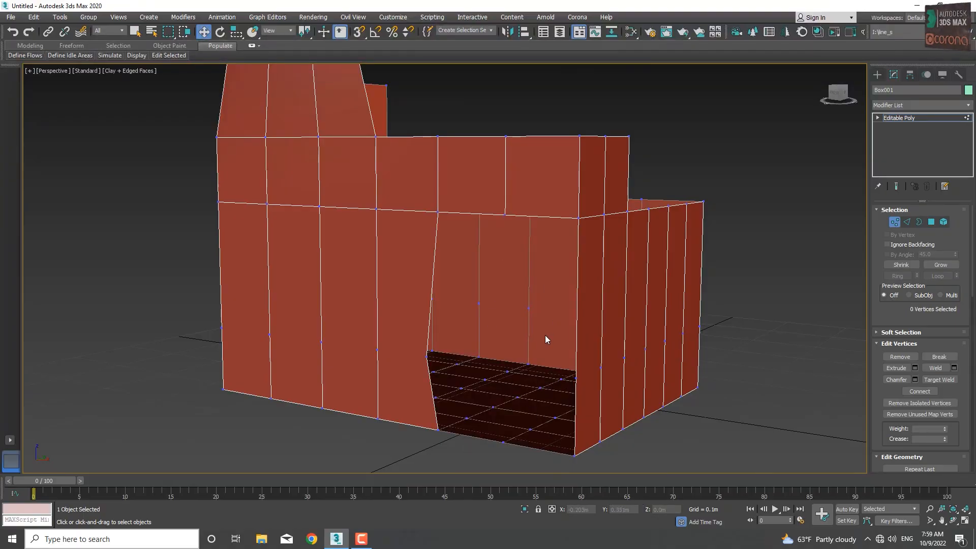
Step: Undo the deletion of the displaced vertex, and remove both displaced vertices from the near wall while keeping its faces
key("ctrl+z")
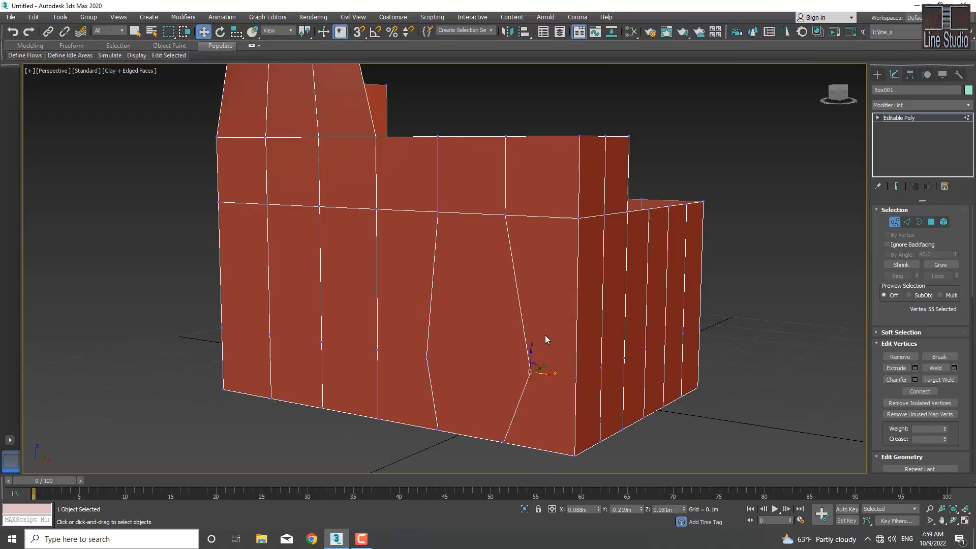
key("BackSpace")
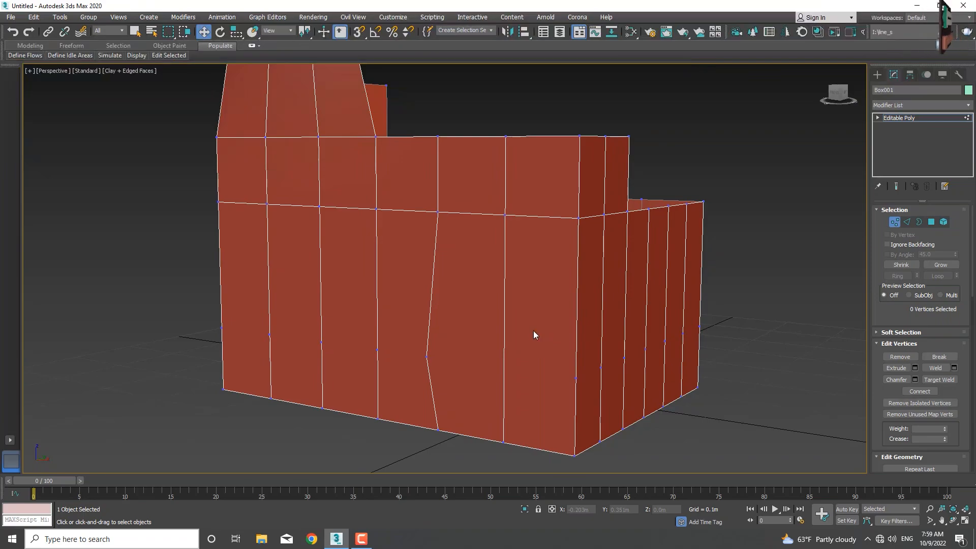
left_click(426, 357)
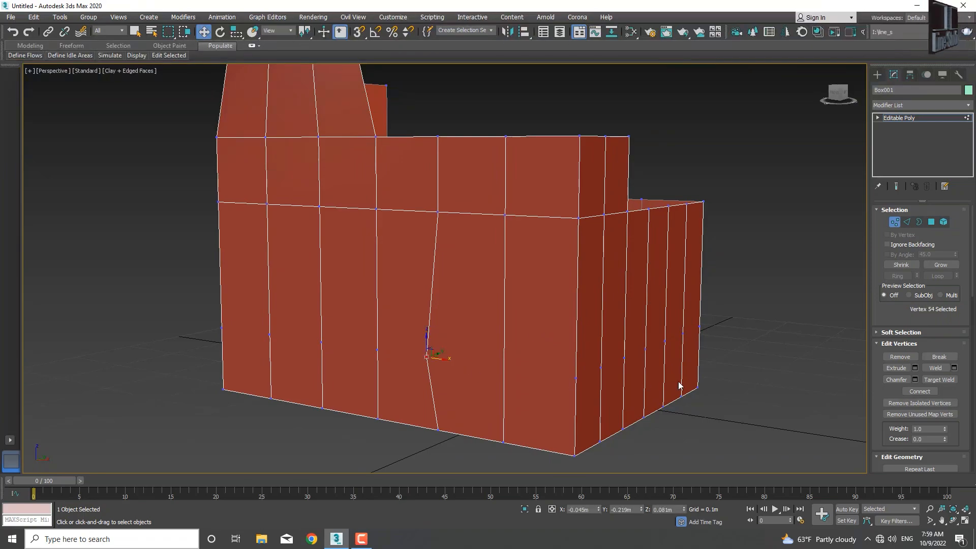
left_click(898, 358)
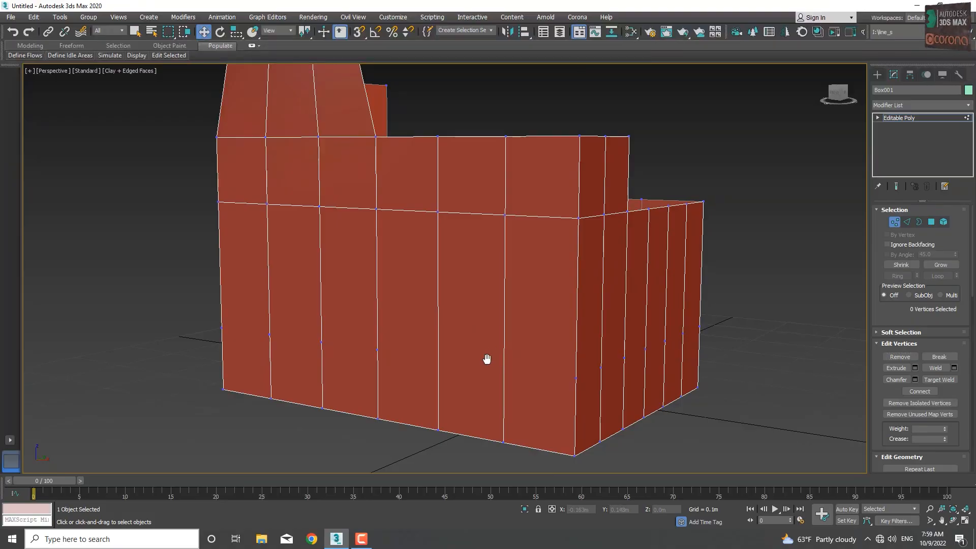
Step: Remove the leftover vertex on the nearest vertical corner edge of the box
middle_click_drag(486, 359, 427, 337)
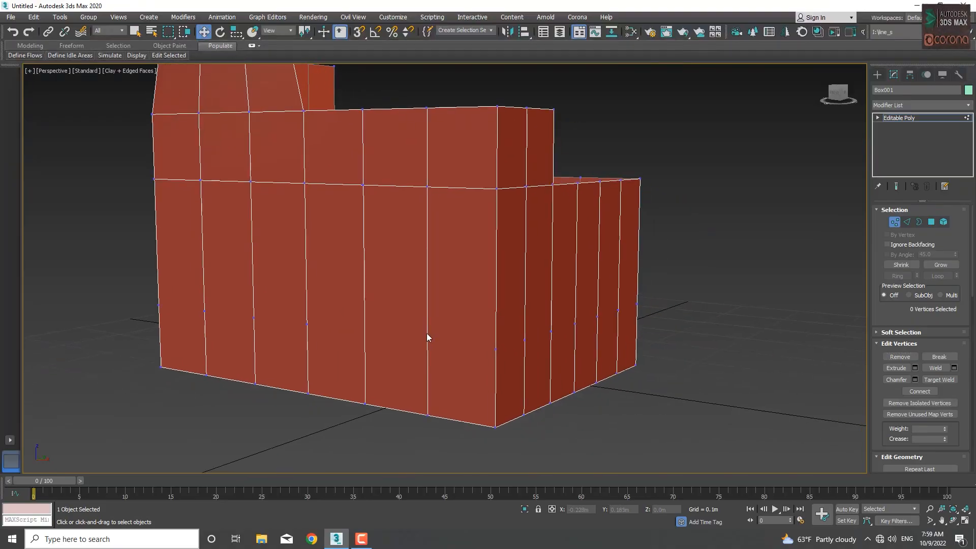
left_click(495, 350)
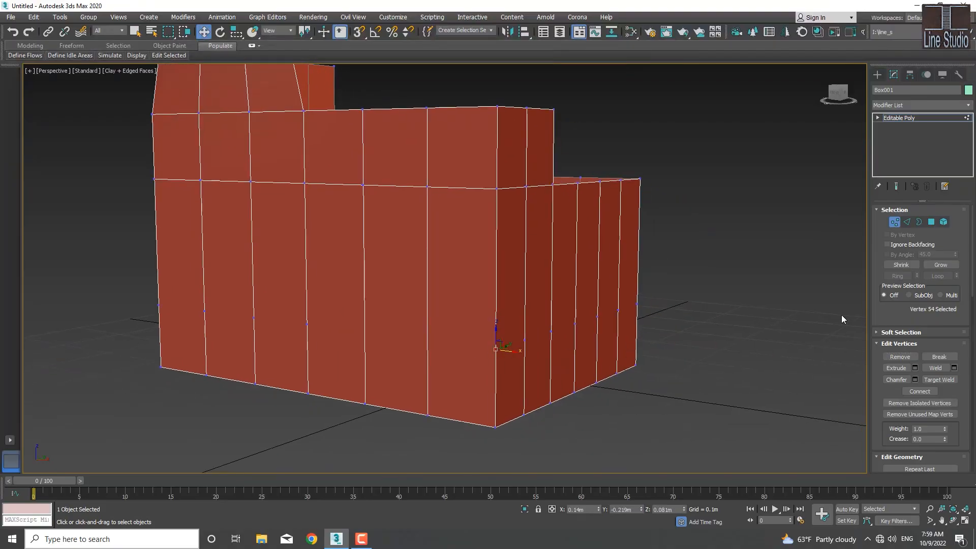
left_click(901, 357)
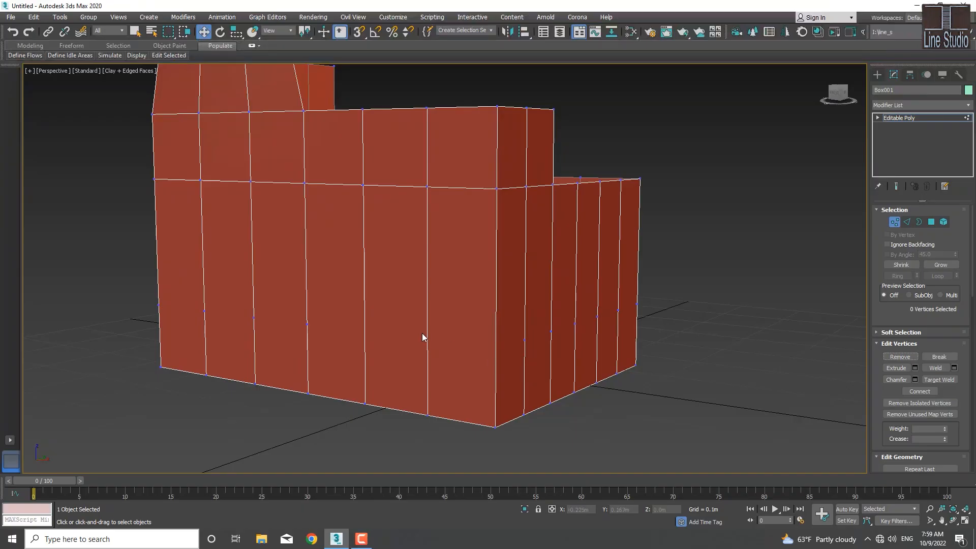
Step: Select all remaining leftover vertices in the row around the lower walls, remove them together and check every side
middle_click_drag(422, 334, 516, 387)
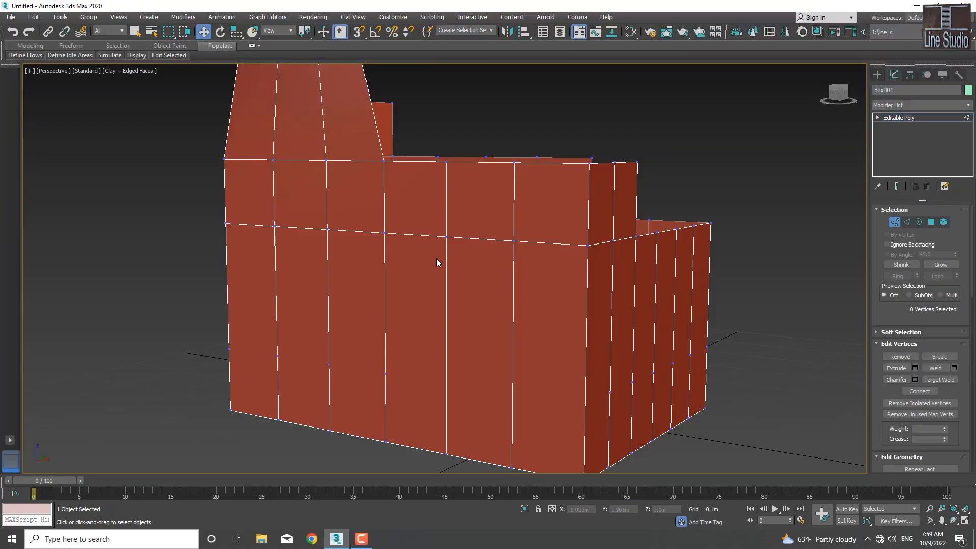
middle_click_drag(437, 264, 473, 346)
scroll(464, 289, "down", 5)
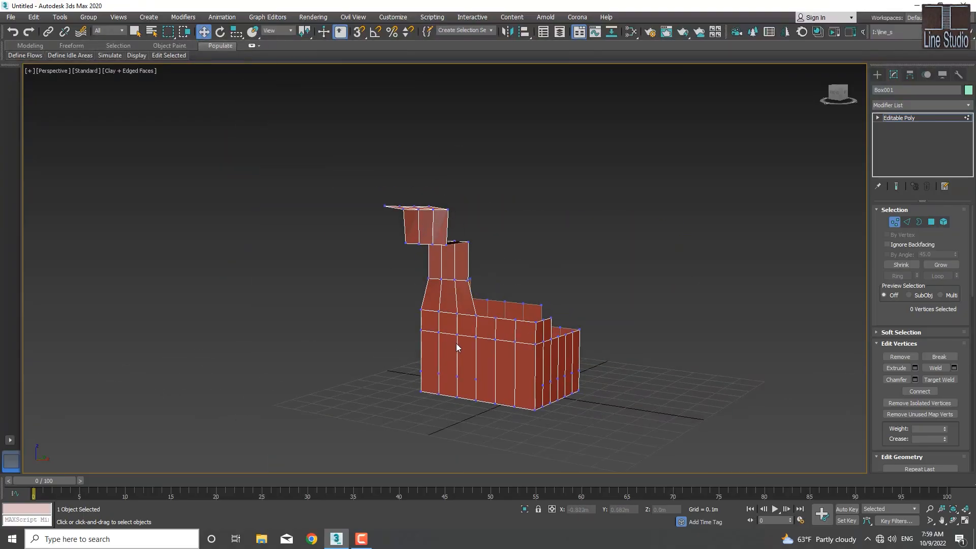
middle_click_drag(456, 343, 405, 308)
scroll(436, 347, "up", 4)
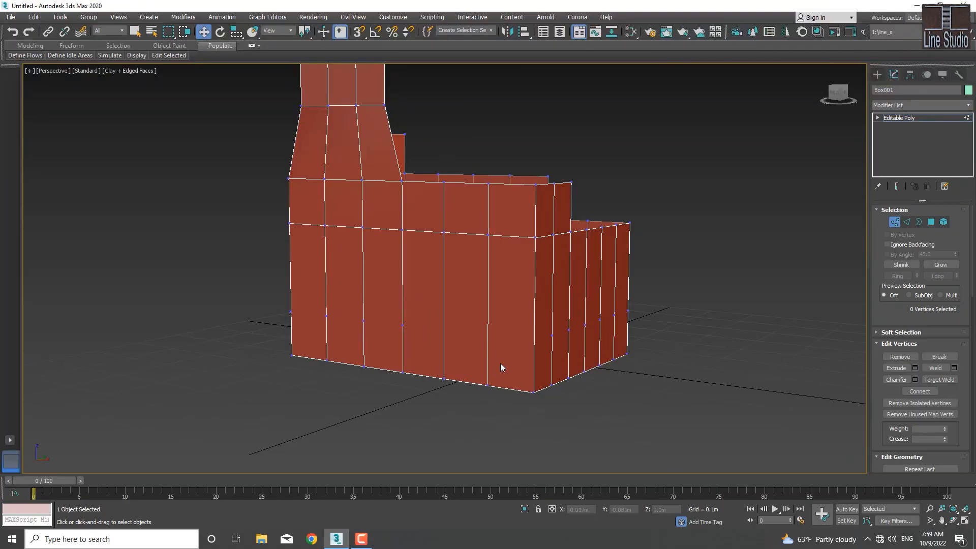
middle_click_drag(500, 362, 528, 353, "alt")
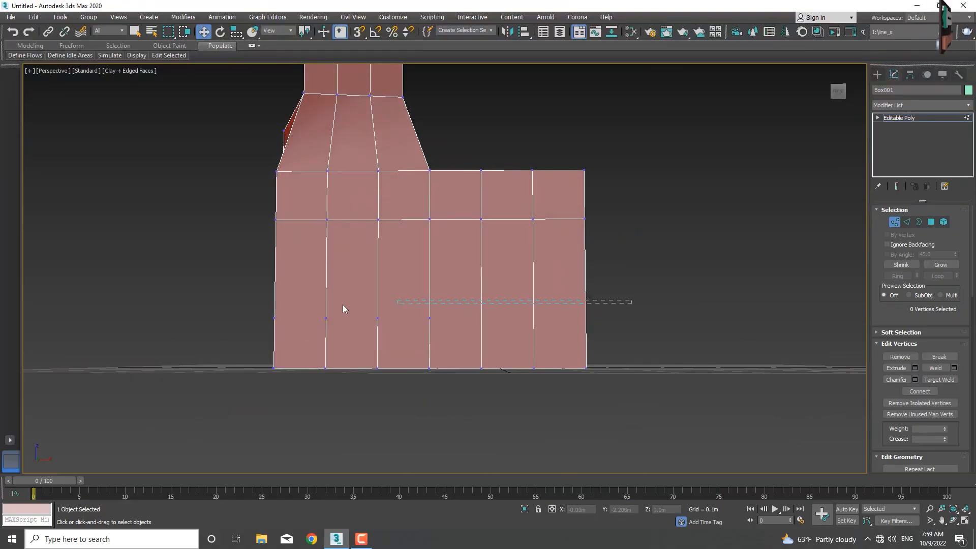
left_click_drag(237, 320, 233, 329)
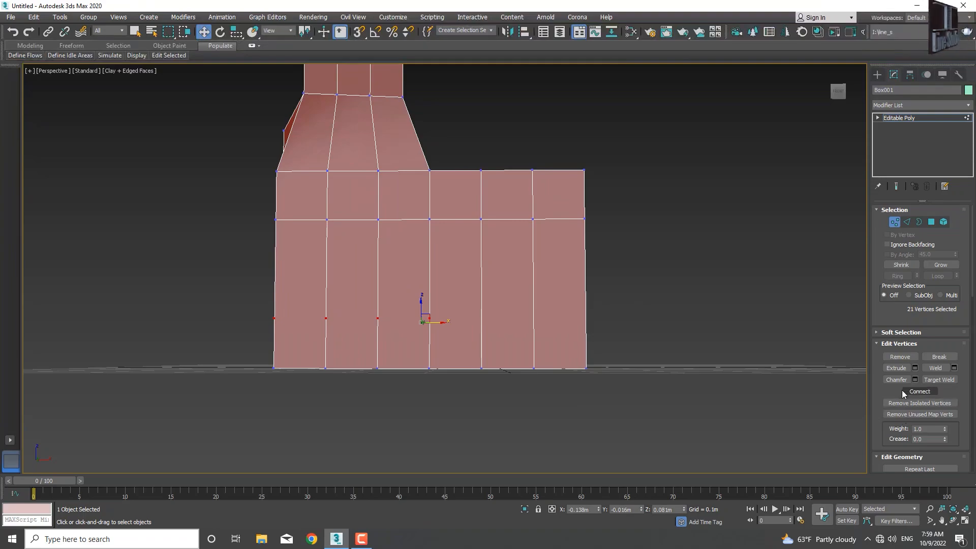
middle_click_drag(623, 321, 374, 330, "alt")
left_click(916, 357)
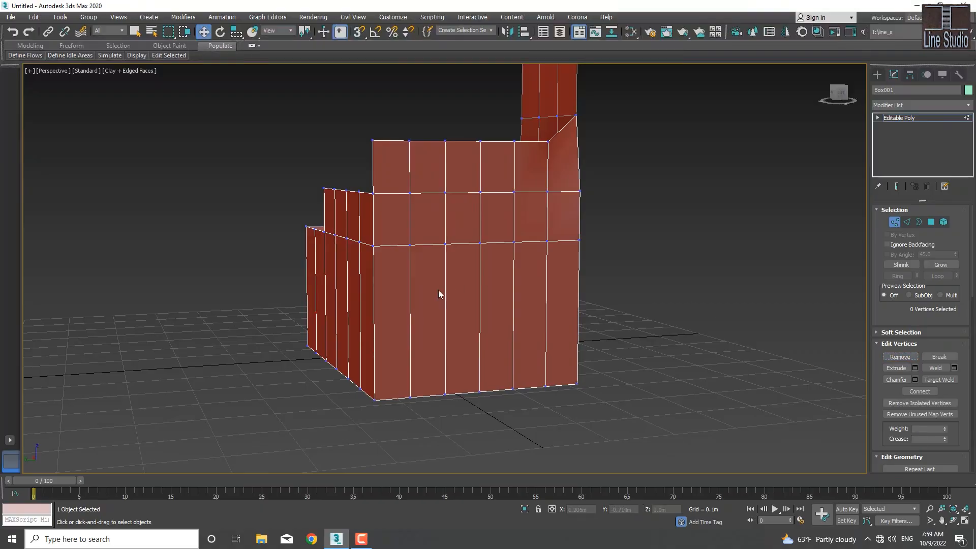
middle_click_drag(438, 290, 716, 320, "alt")
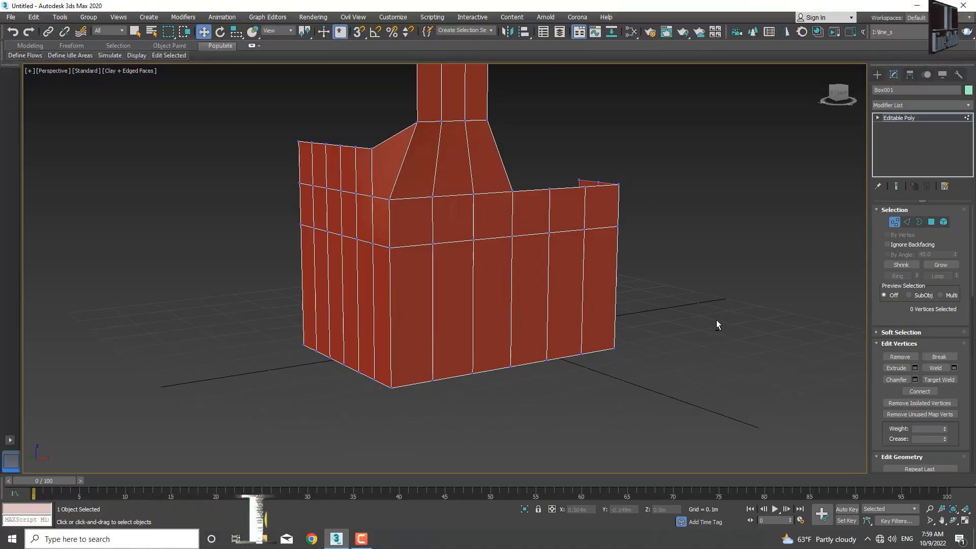
Step: Switch to edge editing and select all vertical edges around the lower walls of the box
key("2")
middle_click_drag(715, 319, 650, 313)
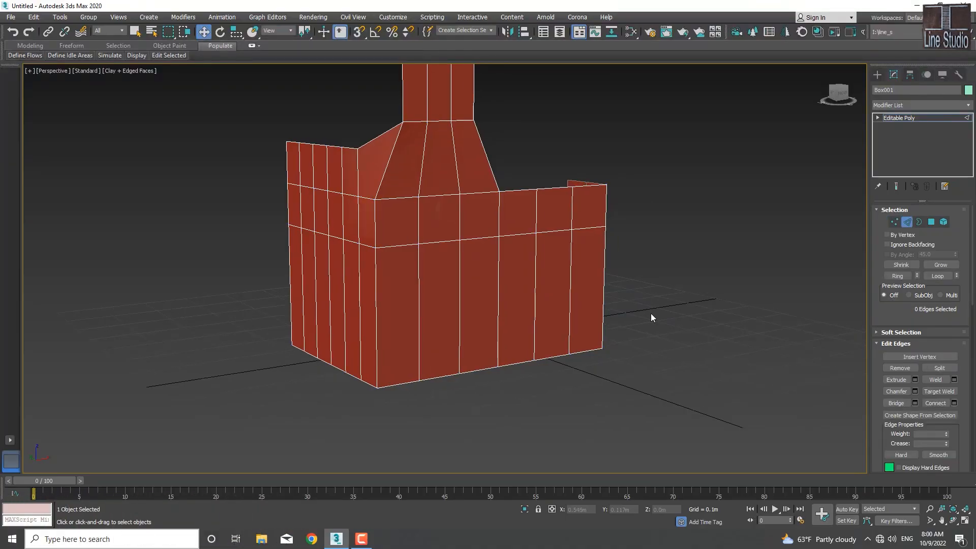
middle_click_drag(499, 315, 463, 316, "alt")
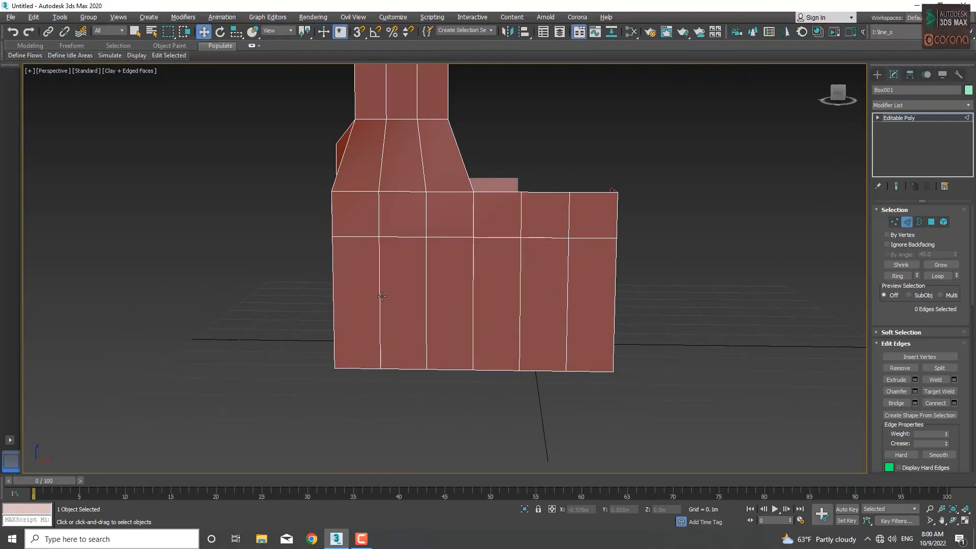
mouse_move(381, 294)
middle_mouse_down("alt")
mouse_move(527, 331)
mouse_move(370, 265)
mouse_move(392, 282)
middle_mouse_up("alt")
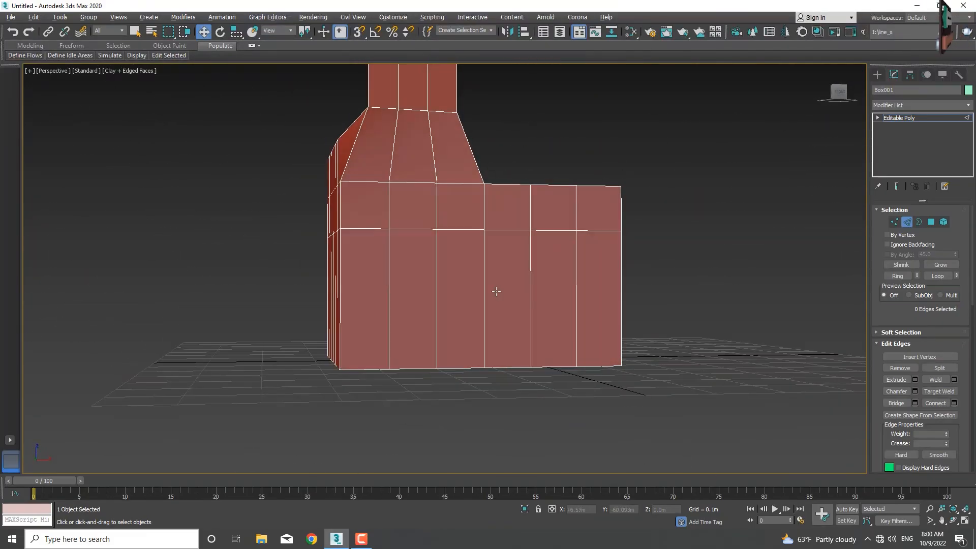
mouse_move(598, 299)
middle_mouse_down("alt")
mouse_move(577, 300)
mouse_move(586, 302)
middle_mouse_up("alt")
left_click_drag(667, 278, 275, 316)
middle_click_drag(365, 318, 568, 392, "alt")
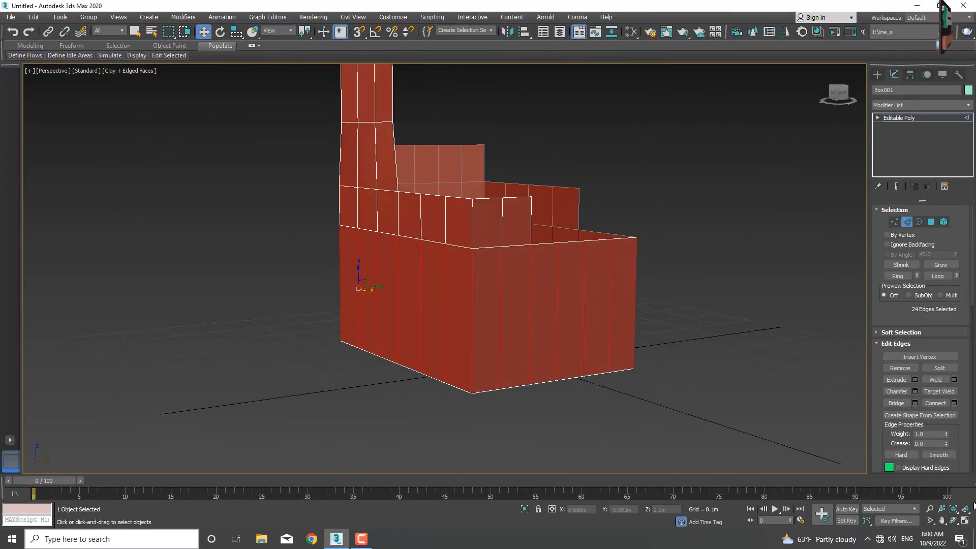
Step: Connect the selected vertical edges with a single horizontal loop, and undo the connection
left_click(940, 404)
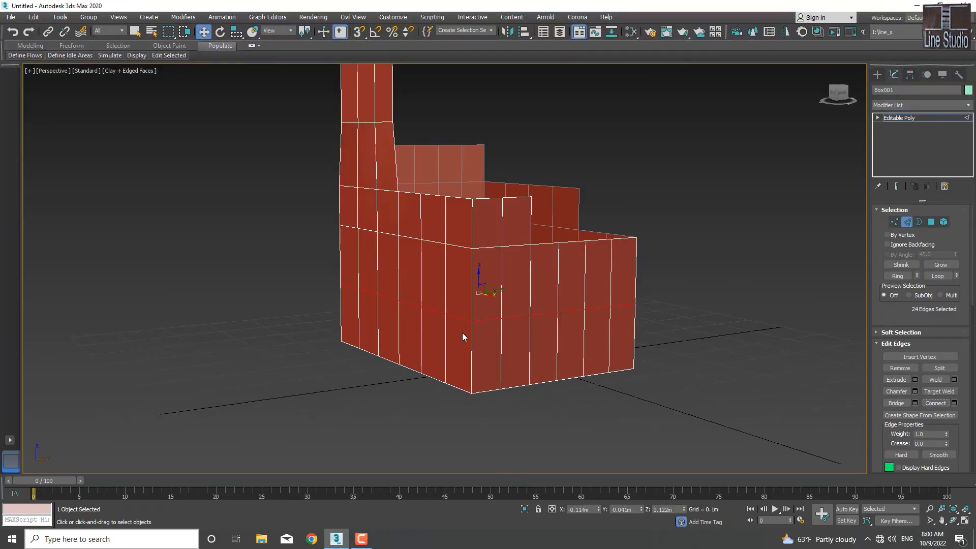
key("ctrl+z")
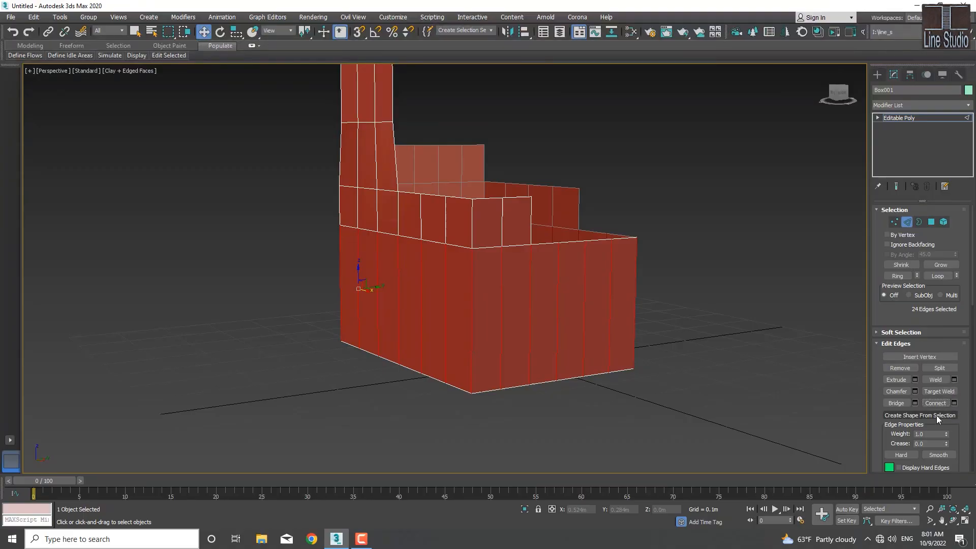
key("ctrl+shift+d")
left_click_drag(880, 411, 968, 347)
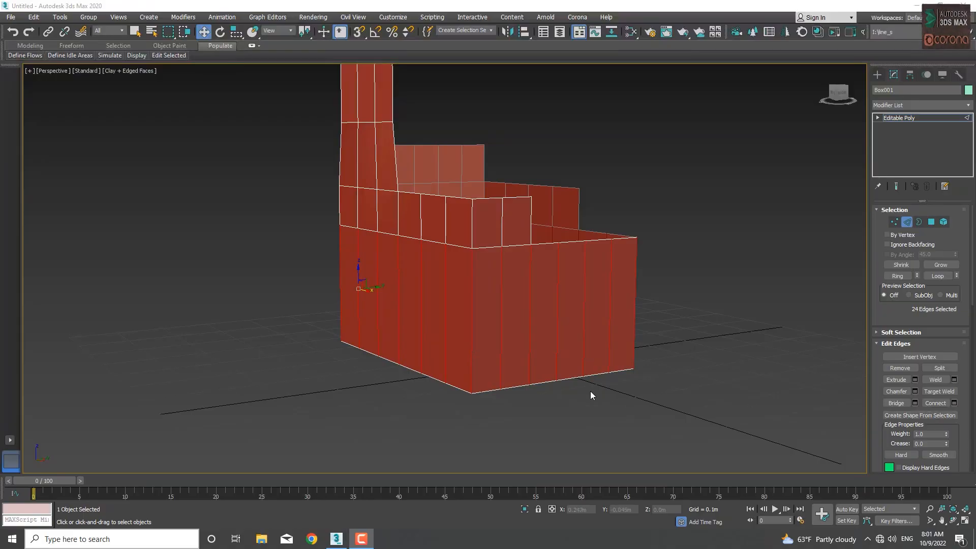
Step: Collapse the Selection and Edit Geometry settings while leaving the Edit Edges tools expanded
middle_click_drag(536, 352, 584, 354, "alt")
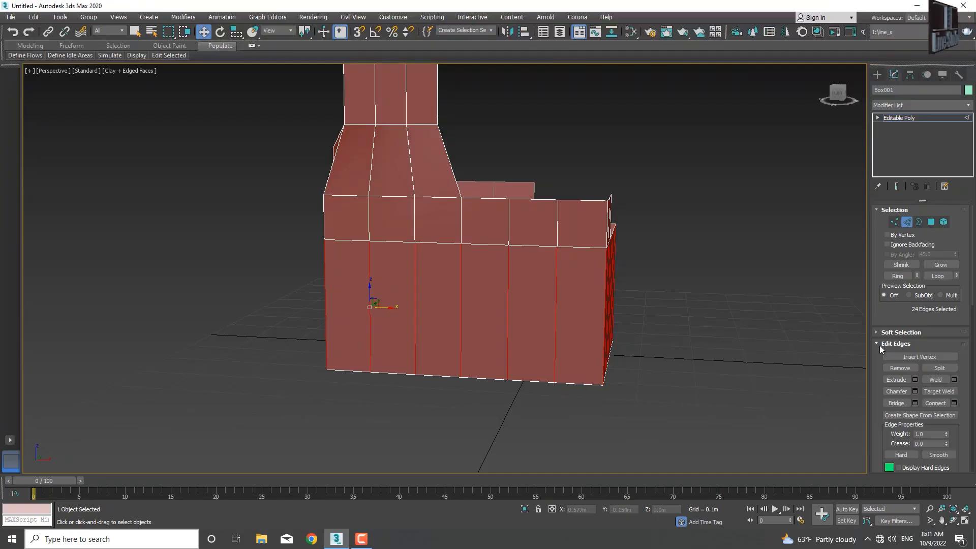
left_click(877, 344)
left_click(877, 344)
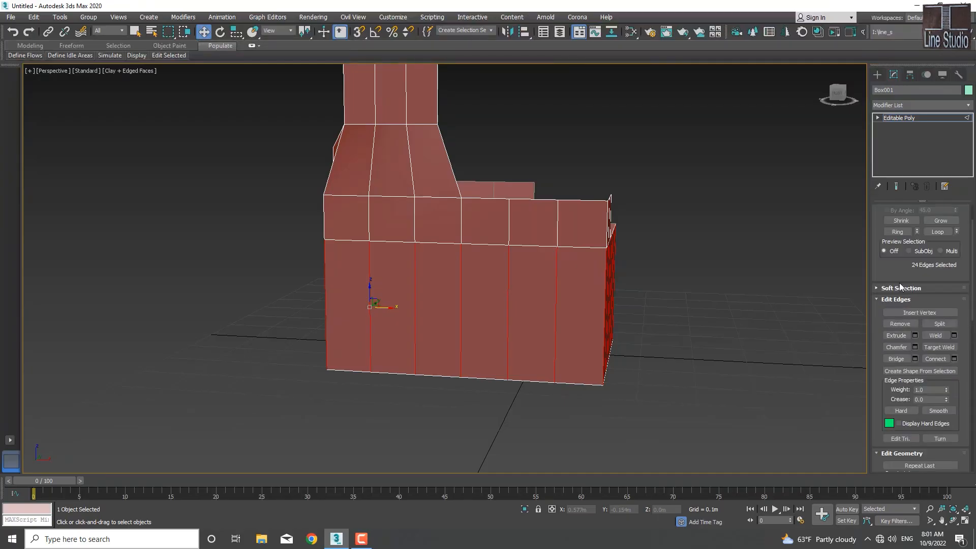
scroll(886, 239, "up", 3)
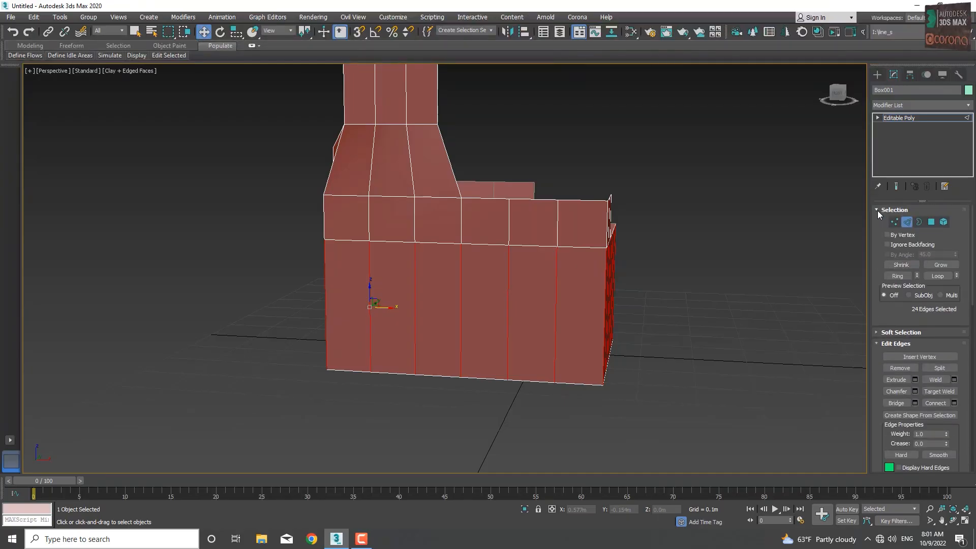
left_click(875, 209)
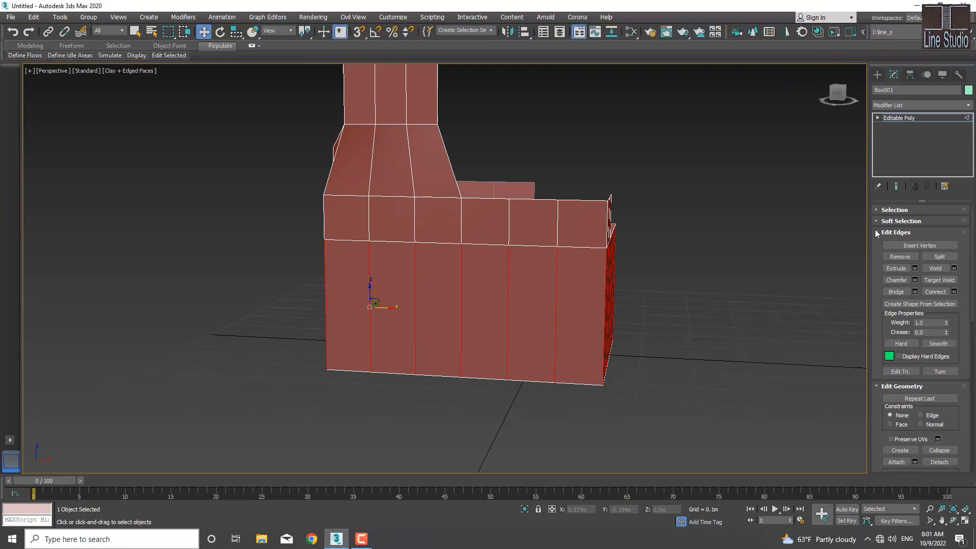
left_click(876, 385)
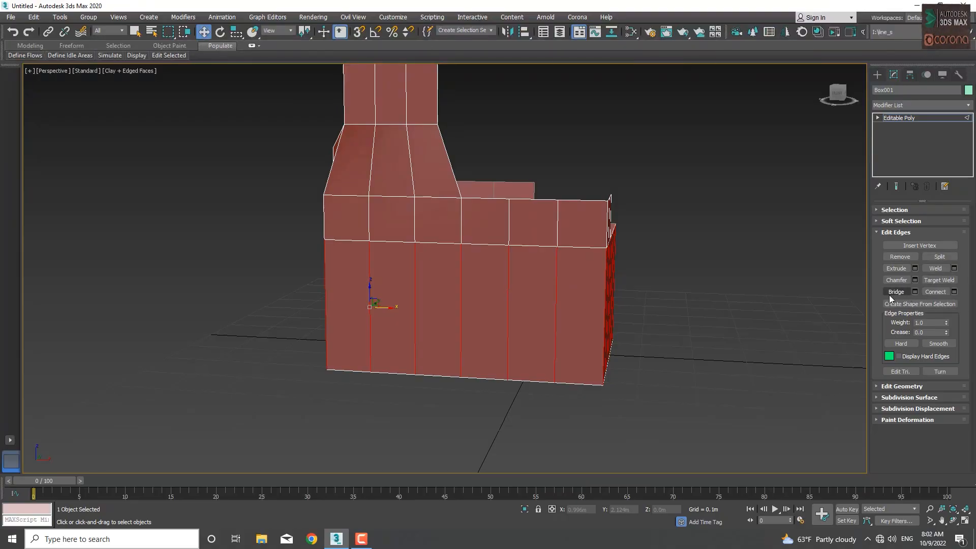
Step: Connect the selected vertical wall edges using 4 segments, a pinch of -26 and a slide of -8
left_click(954, 291)
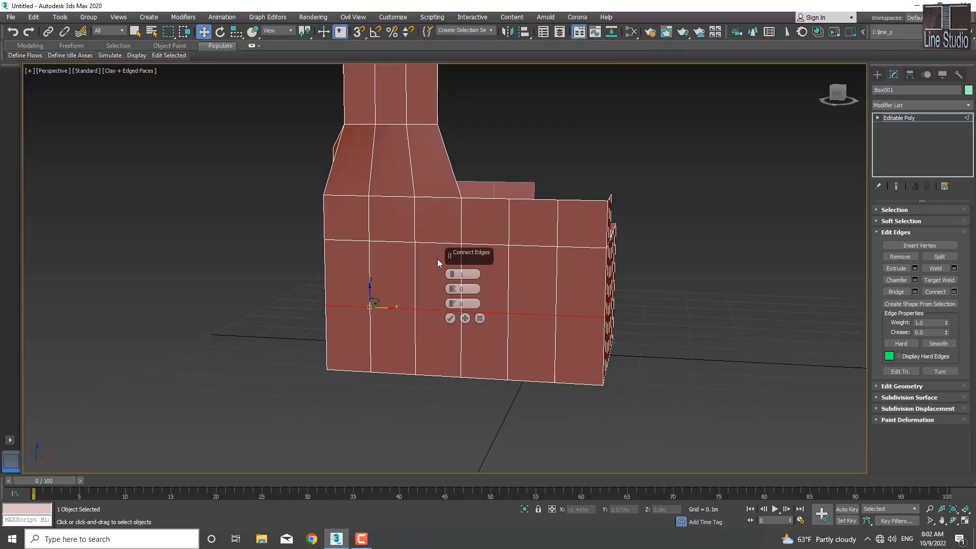
left_click_drag(453, 275, 452, 272)
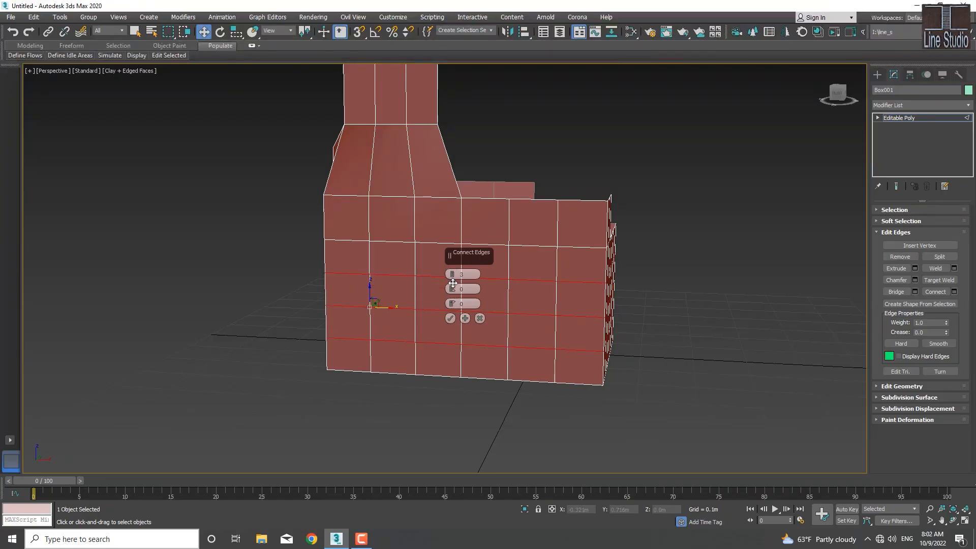
left_click_drag(452, 288, 448, 314)
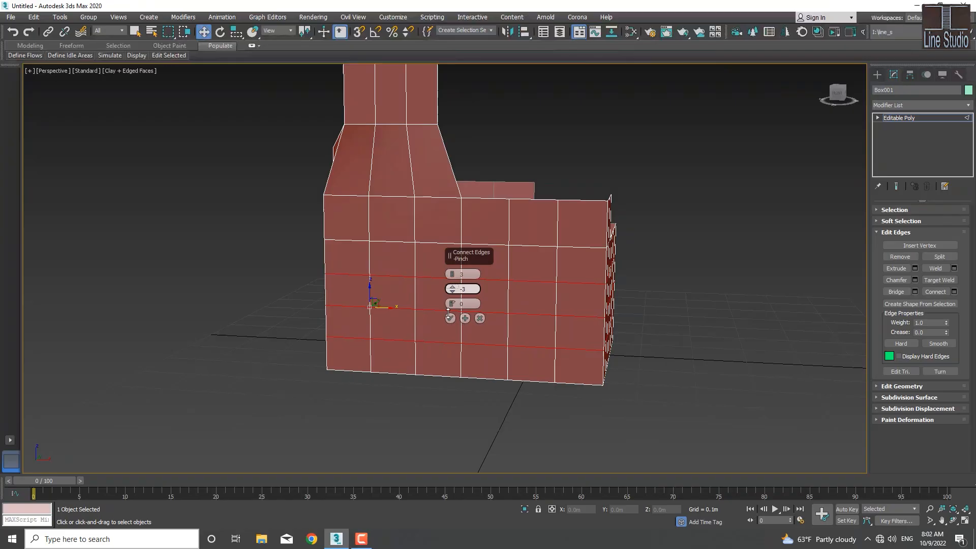
left_click(452, 272)
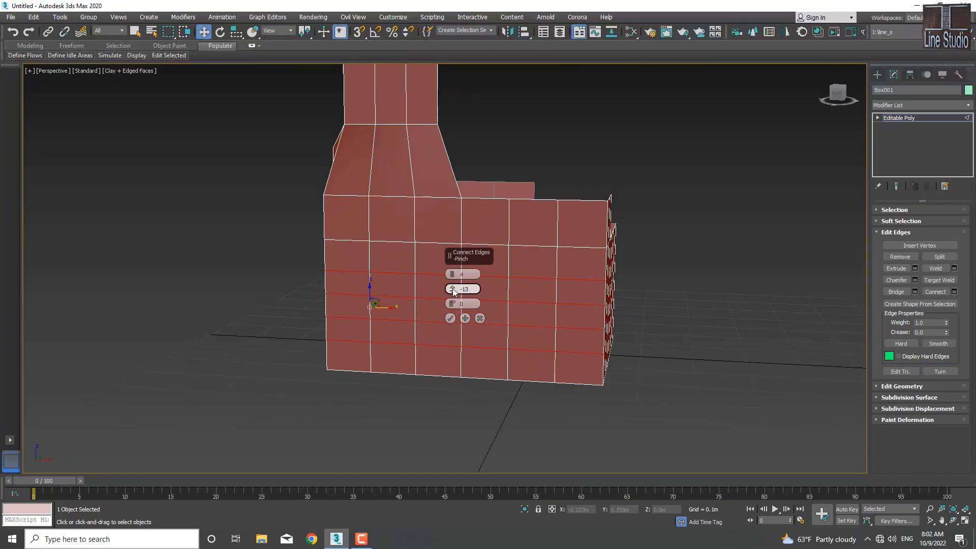
left_click_drag(453, 289, 463, 316)
left_click_drag(452, 304, 458, 213)
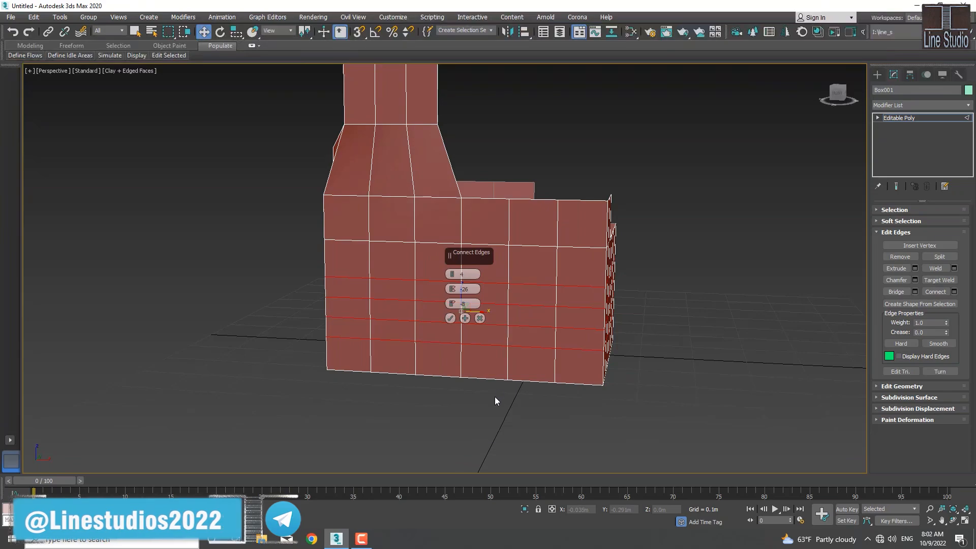
left_click(604, 359)
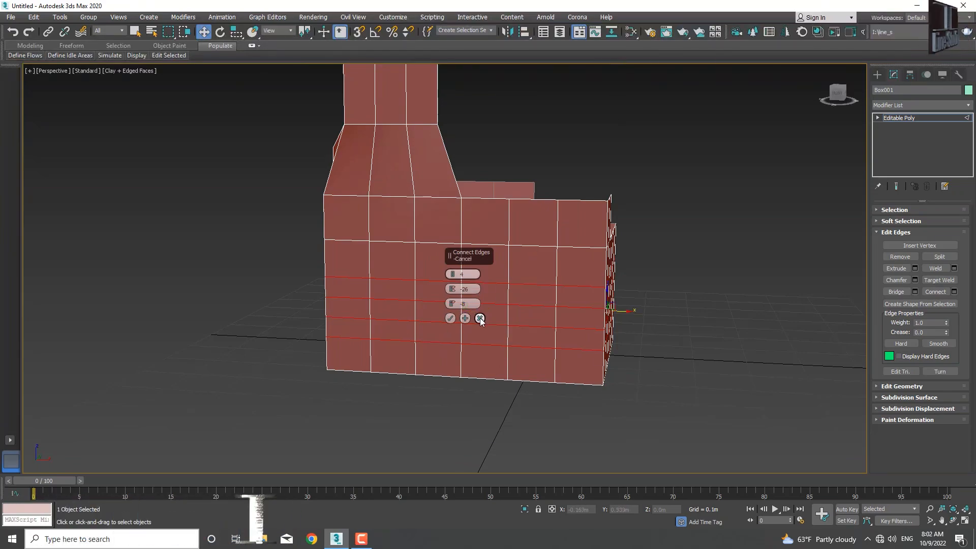
left_click(450, 318)
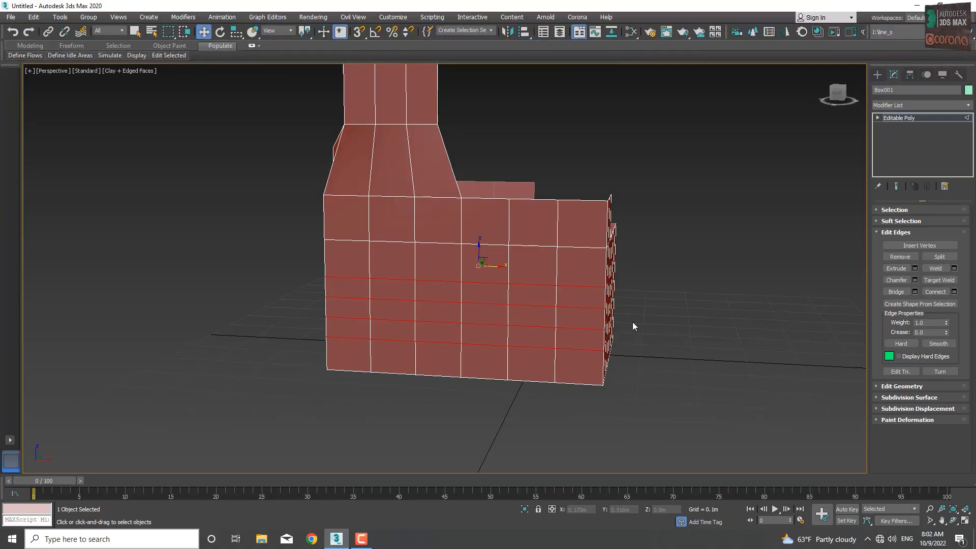
Step: Preview connecting the new horizontal edges with the same settings, cancel it and clear the edge selection
left_click(954, 292)
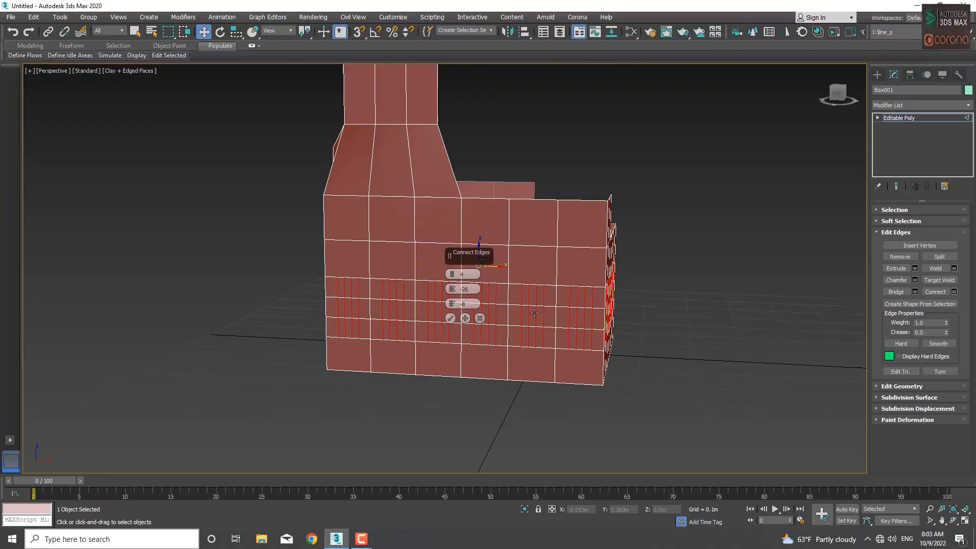
left_click(480, 319)
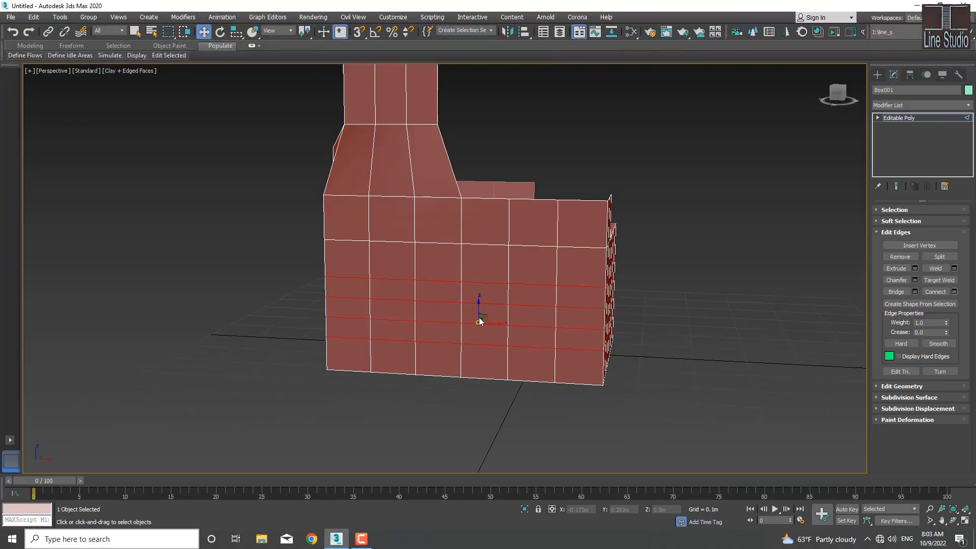
left_click(649, 314)
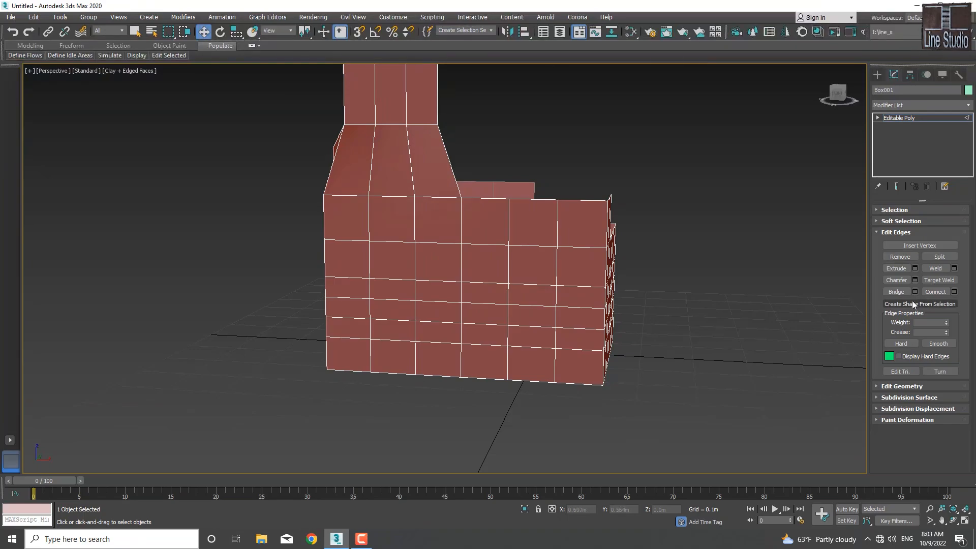
left_click(875, 233)
left_click(875, 243)
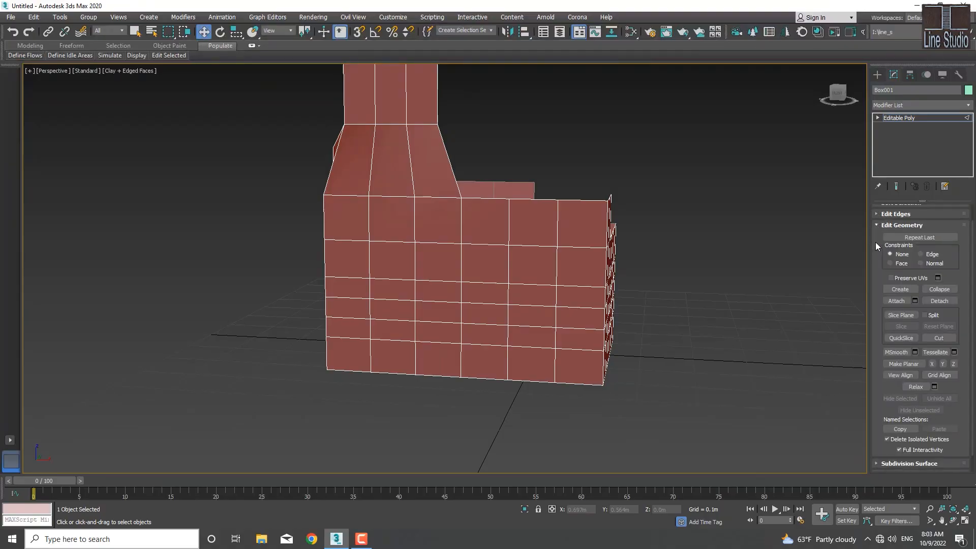
left_click(898, 289)
left_click(510, 282)
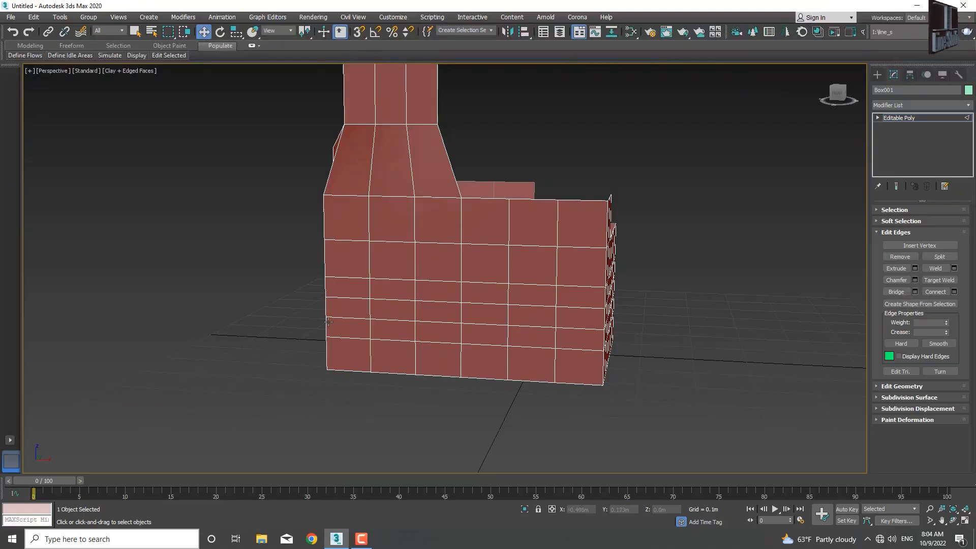
Step: Select the edge loops along all four sides of the box's underside together
middle_click_drag(319, 322, 386, 255, "alt")
double_click(388, 256)
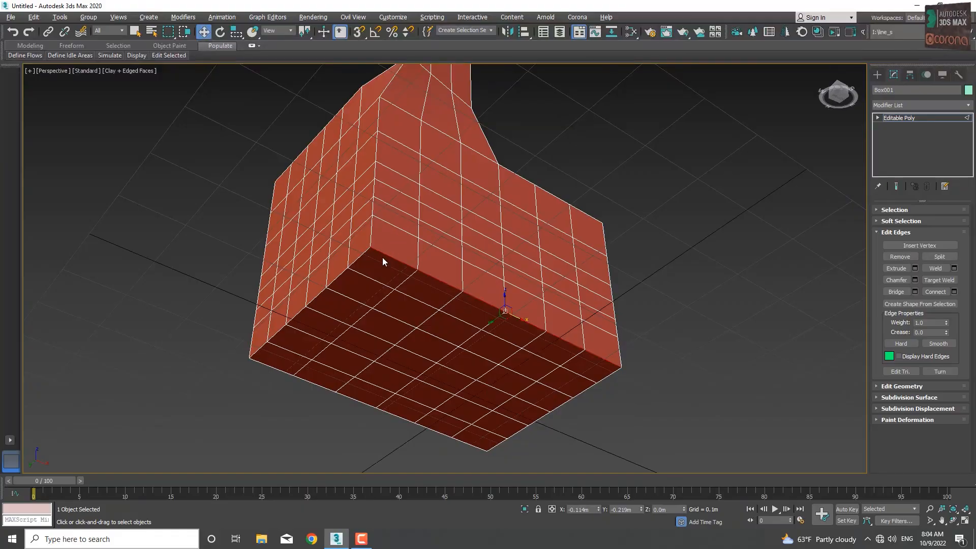
double_click(361, 254, "ctrl")
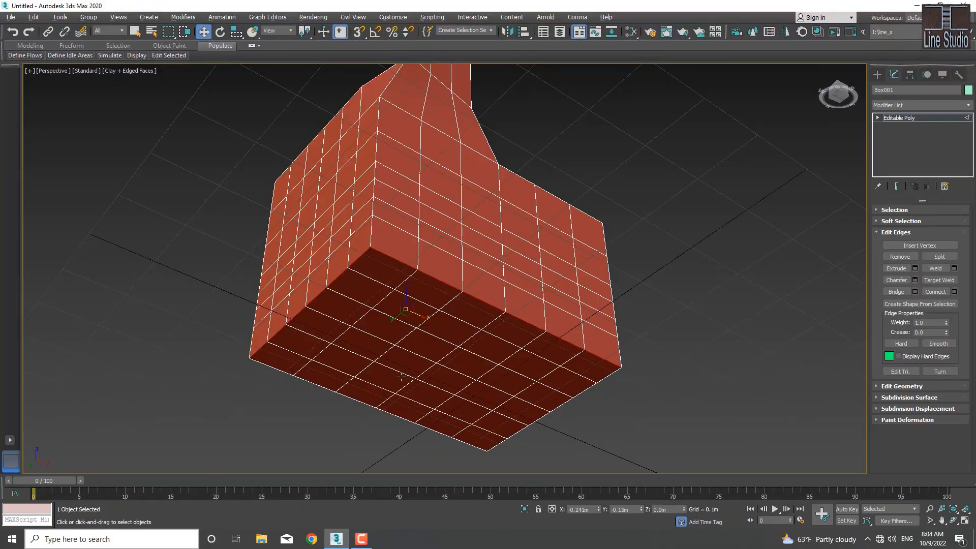
double_click(357, 400, "ctrl")
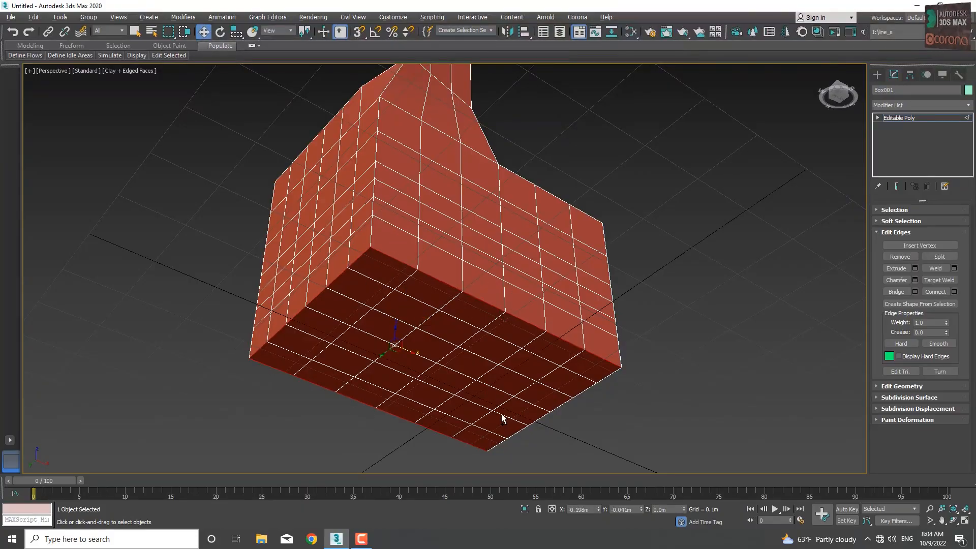
double_click(559, 406, "ctrl")
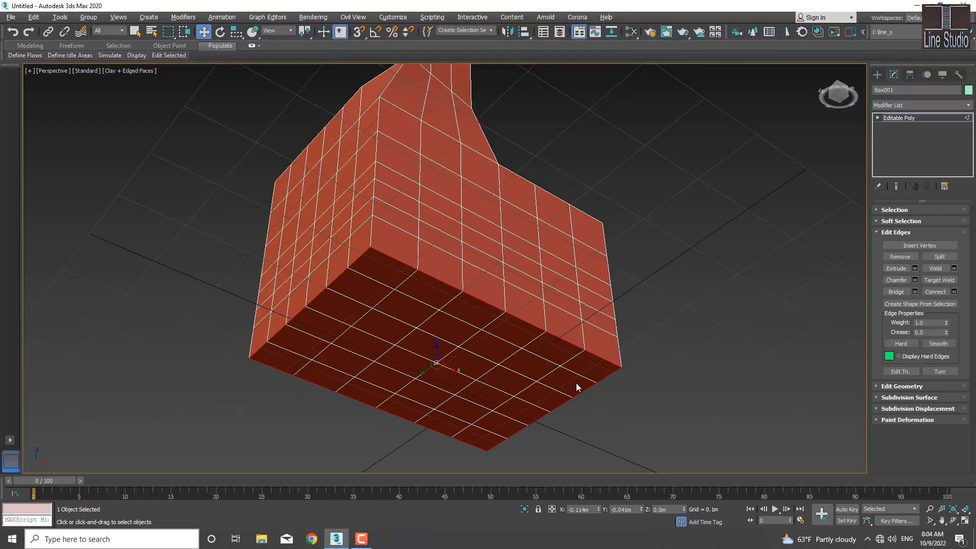
middle_click_drag(577, 387, 518, 381, "alt")
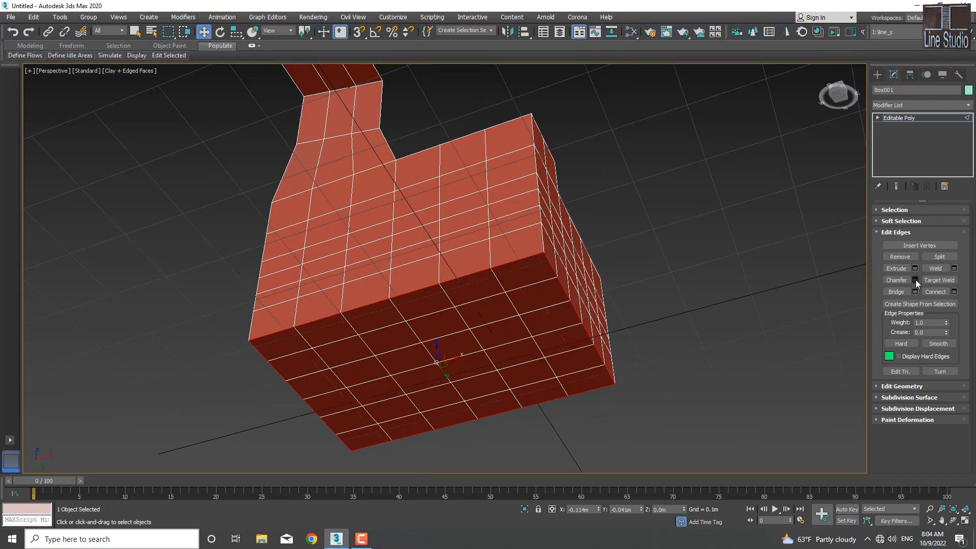
Step: Start a chamfer on the selected underside perimeter edges, compare the Standard and Quad types, and choose Quad Chamfer
left_click(914, 280)
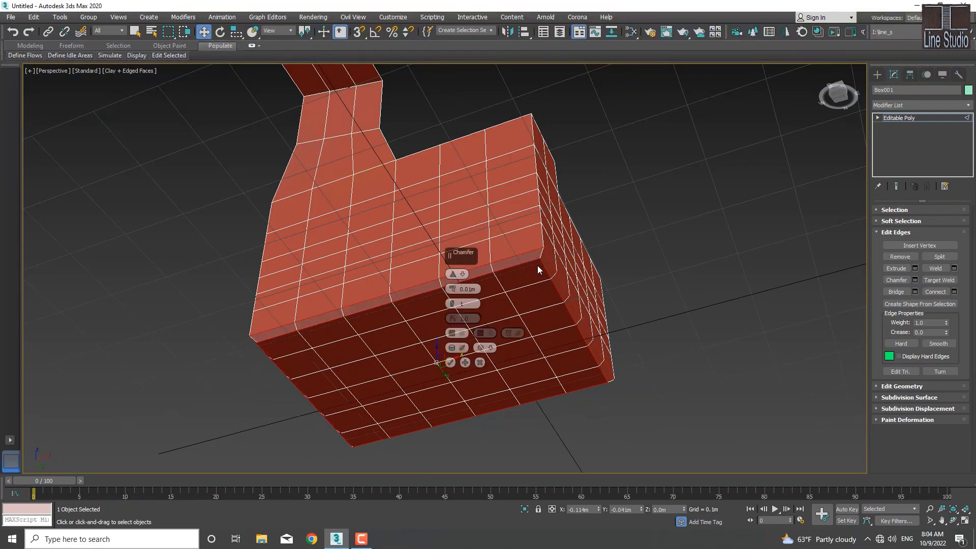
left_click(465, 274)
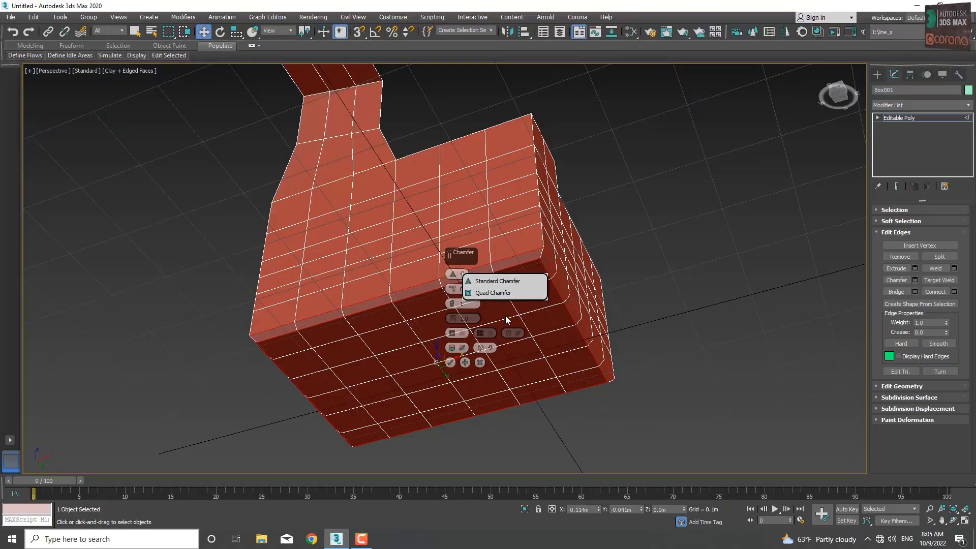
left_click(491, 294)
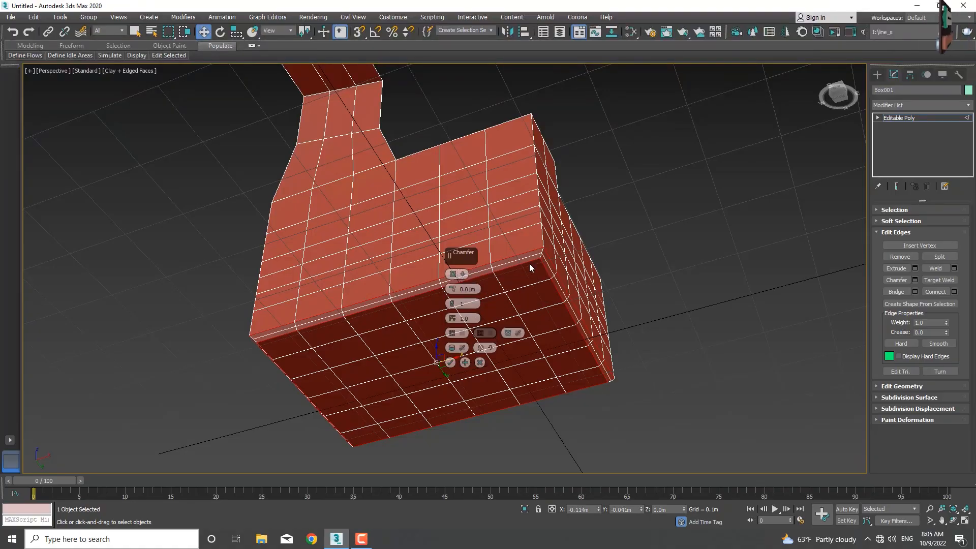
left_click(462, 274)
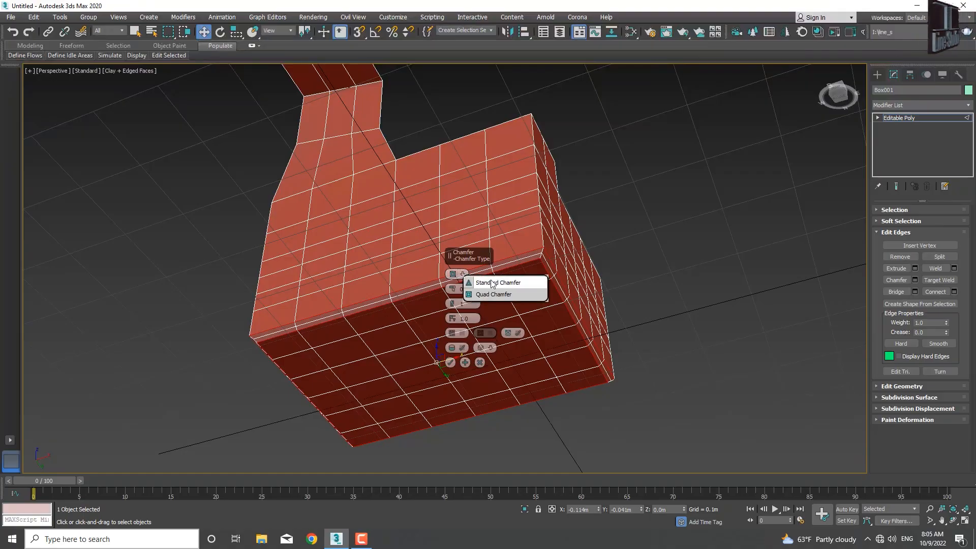
left_click(502, 285)
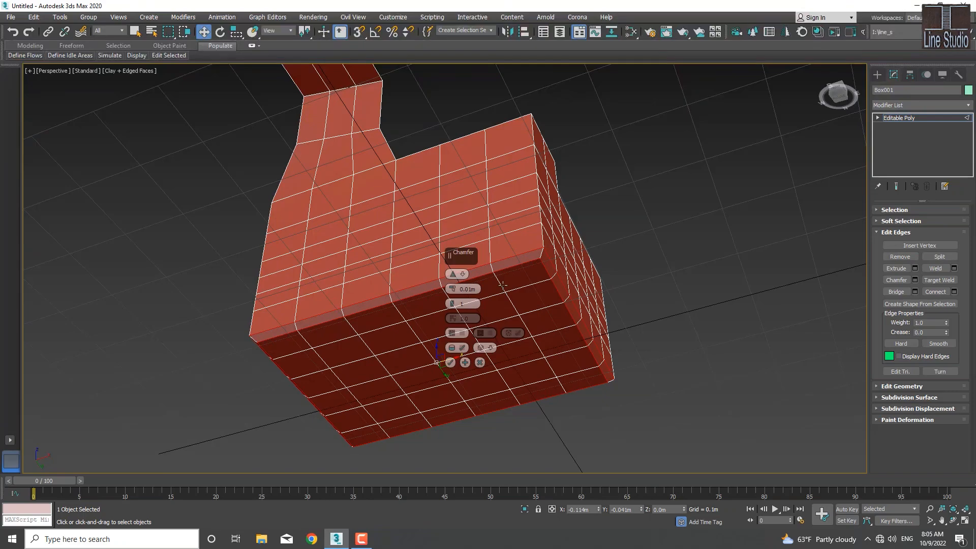
left_click(462, 274)
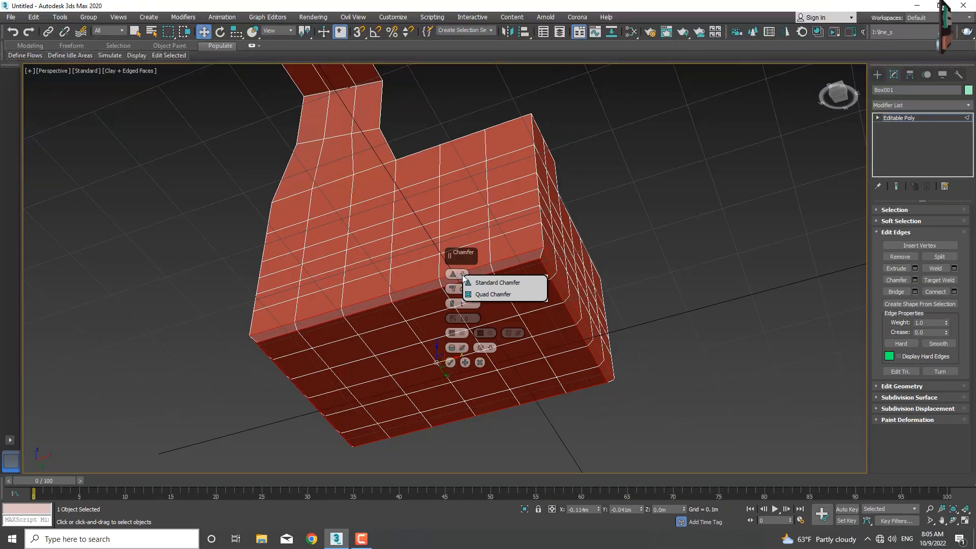
left_click(487, 297)
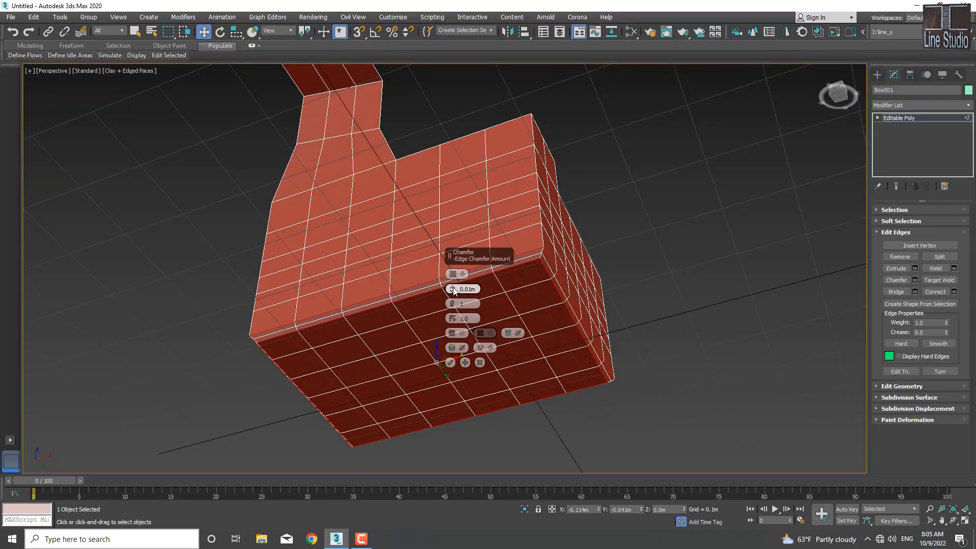
Step: Chamfer the underside perimeter by 0.021 m with 2 segments and an edge tension of 0.5
mouse_move(454, 290)
left_mouse_down()
mouse_move(451, 273)
mouse_move(450, 302)
left_mouse_up()
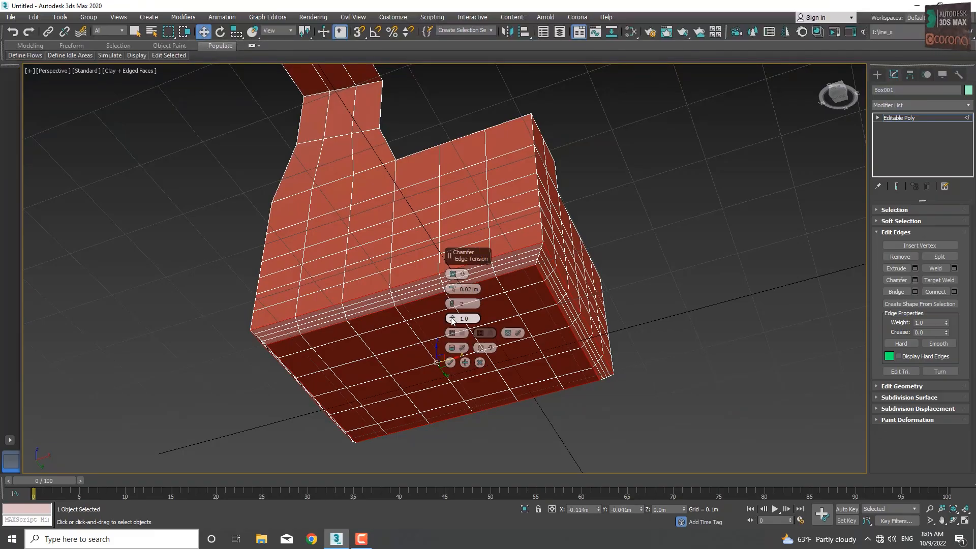
mouse_move(452, 319)
left_mouse_down()
mouse_move(457, 369)
mouse_move(467, 320)
left_mouse_up()
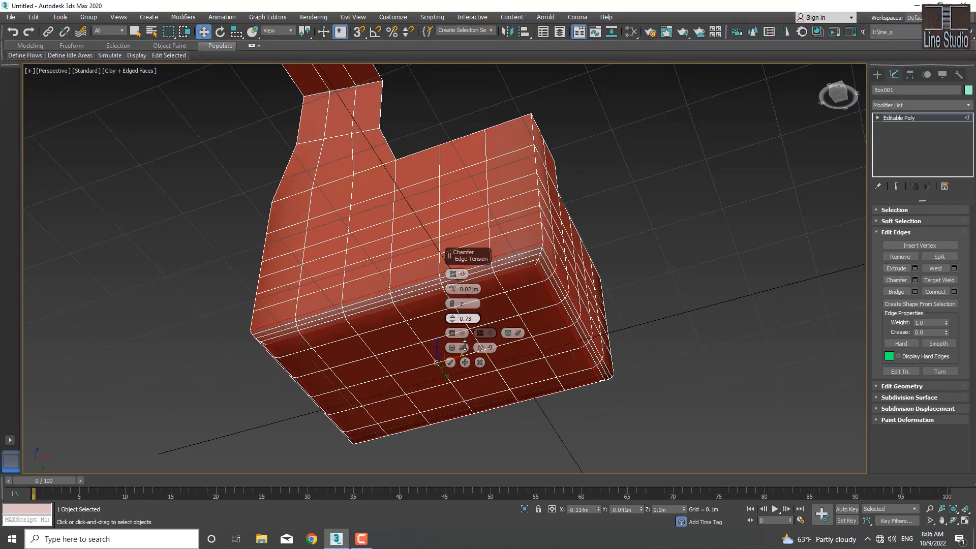
double_click(468, 319)
type("0.5")
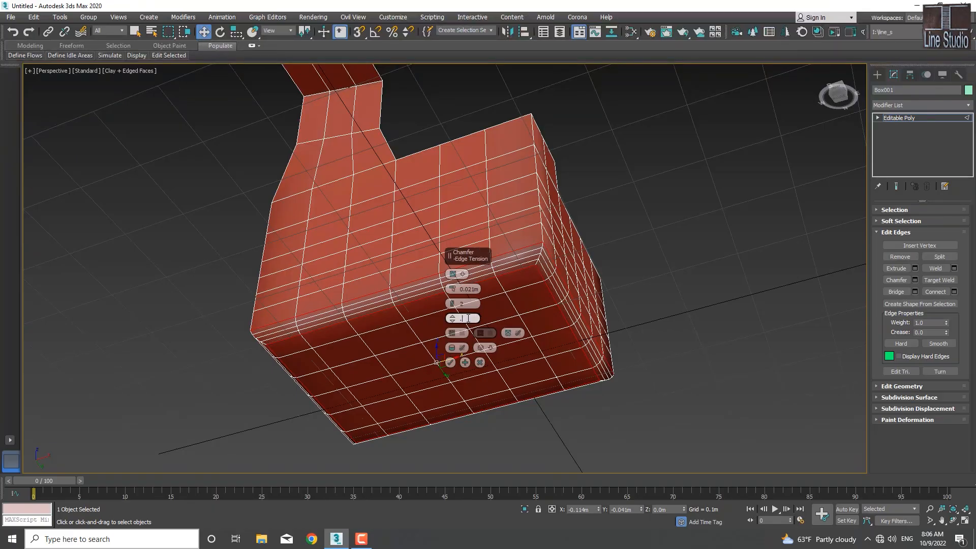
key("Return")
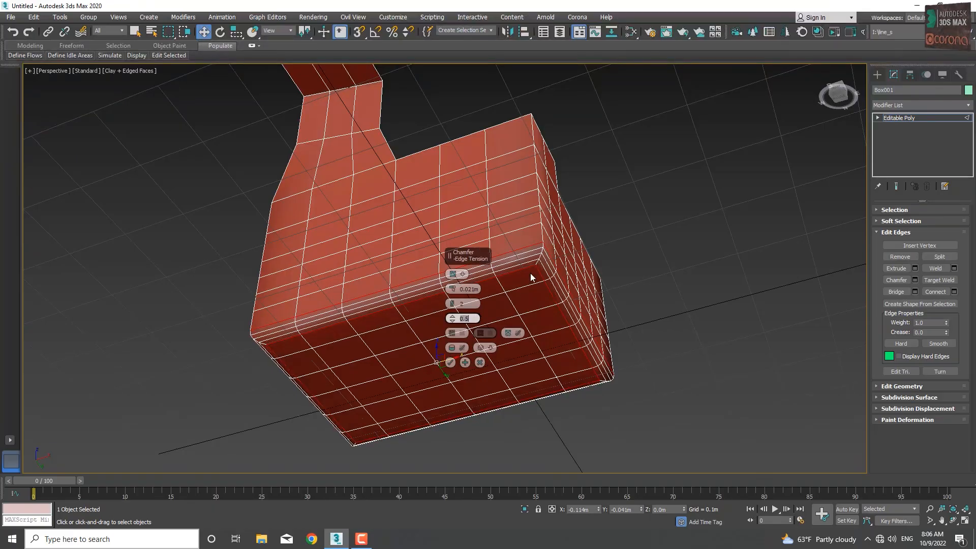
mouse_move(522, 259)
middle_mouse_down("alt")
mouse_move(554, 310)
mouse_move(527, 288)
mouse_move(528, 274)
middle_mouse_up("alt")
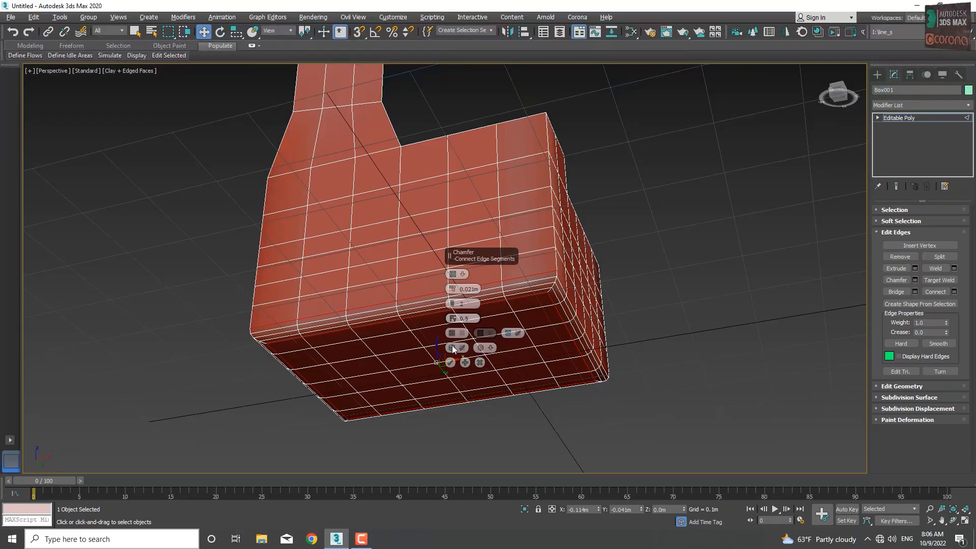
left_click(450, 363)
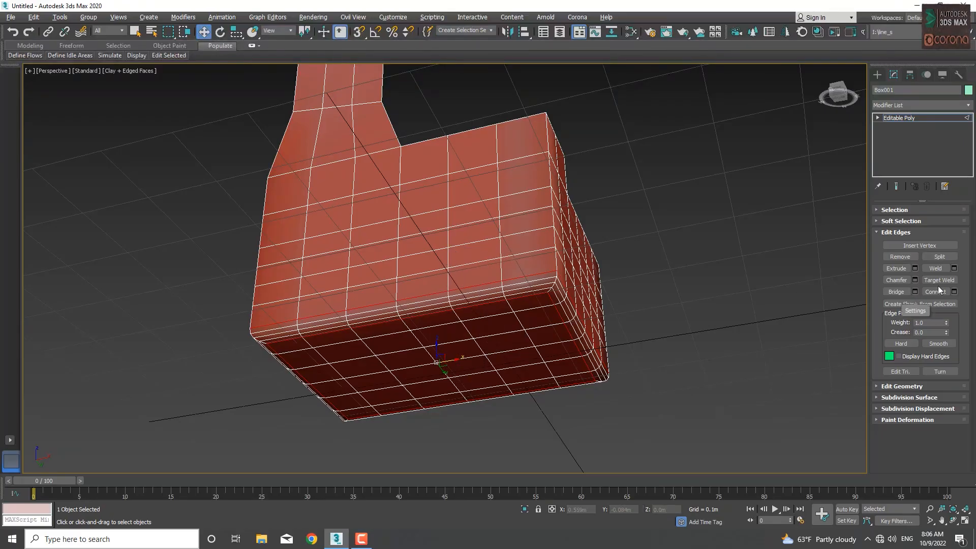
Step: Bridge the two opposite top edges of the long side walls, next to the tall extruded part, across the open box
middle_click_drag(583, 285, 554, 358, "alt")
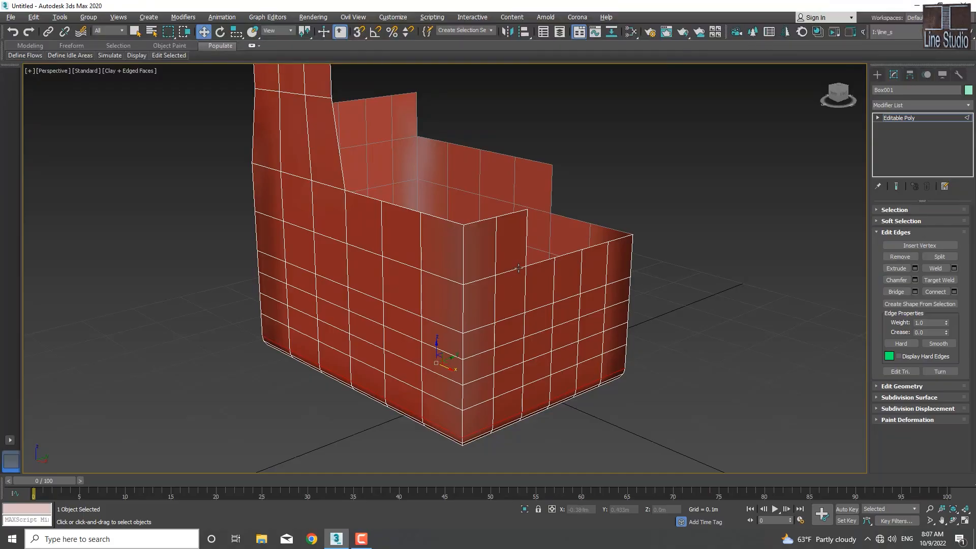
middle_click_drag(515, 280, 379, 278, "alt")
middle_click_drag(334, 255, 410, 253, "alt")
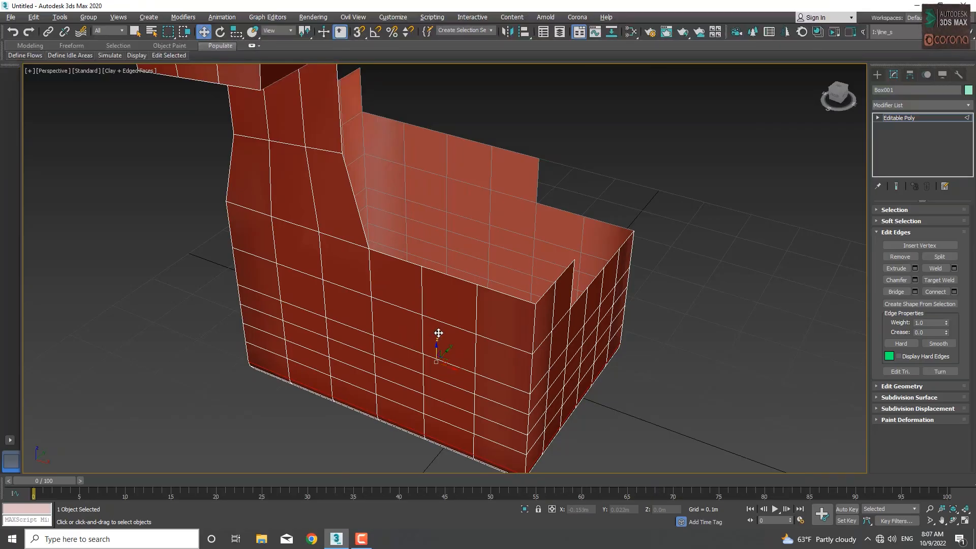
middle_click_drag(437, 334, 439, 327, "alt")
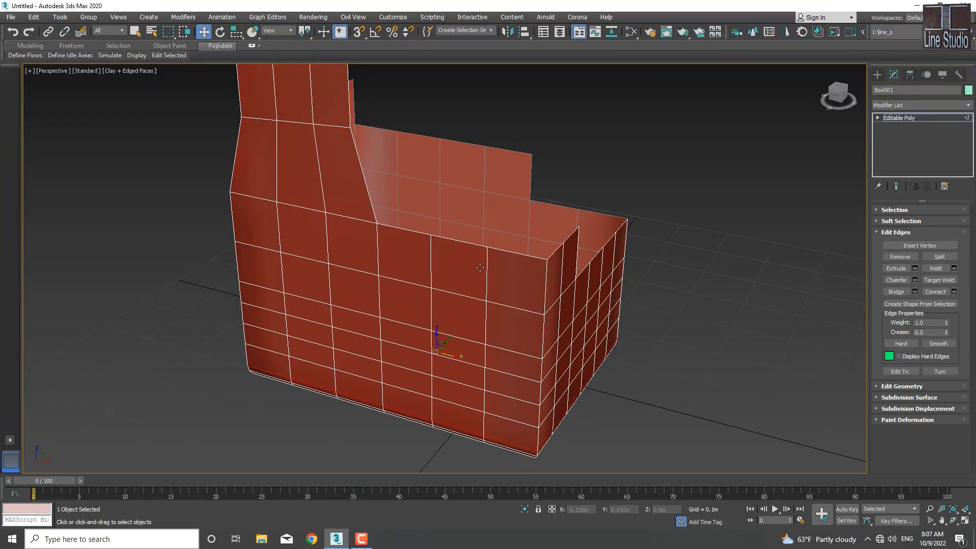
middle_click_drag(478, 270, 410, 296, "alt")
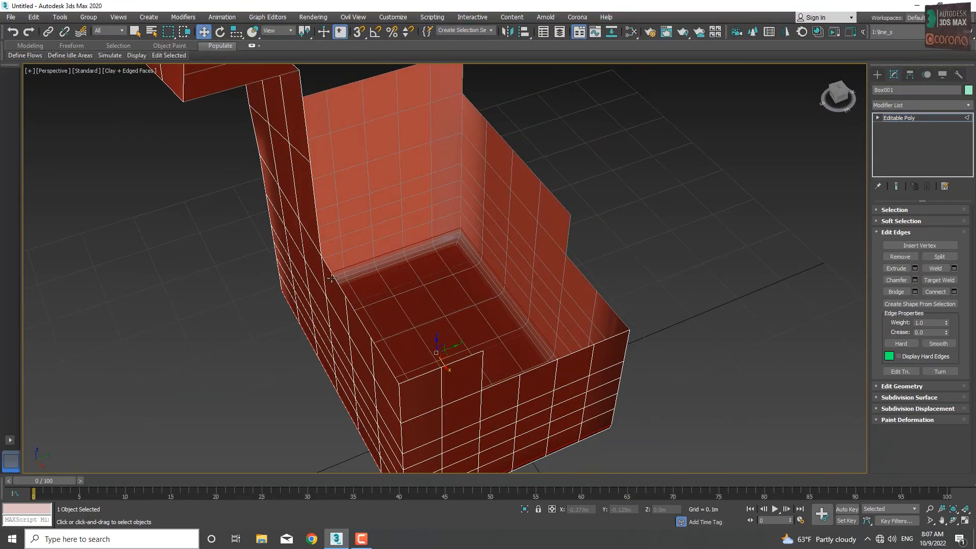
left_click(334, 278)
middle_click_drag(350, 302, 387, 277, "alt")
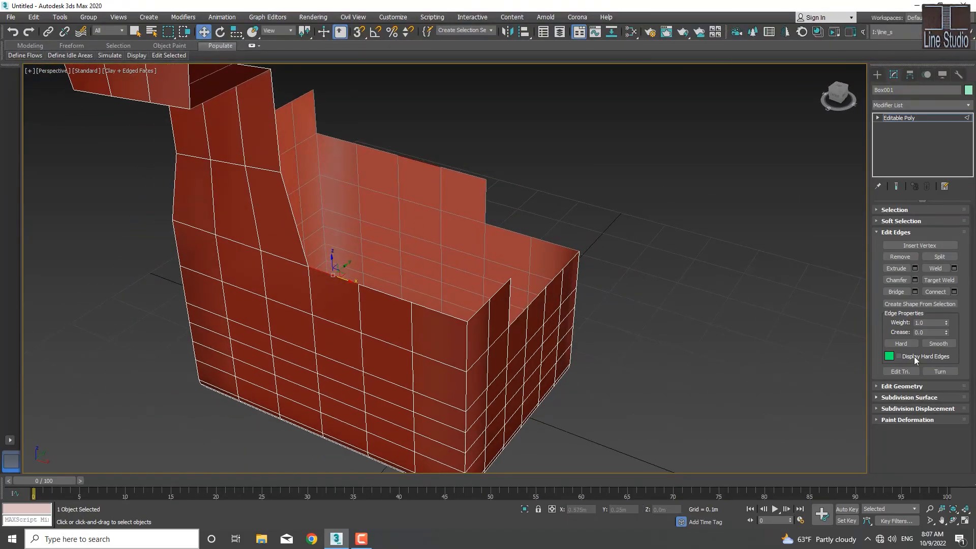
left_click(901, 292)
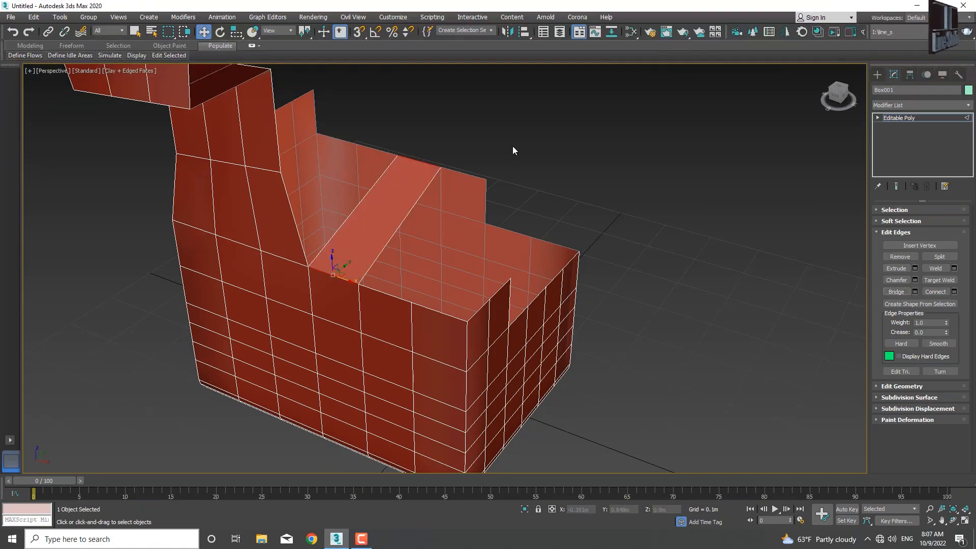
Step: Bridge the next pair of opposite top wall edges, directly beside the first bridge
middle_click_drag(472, 197, 472, 234, "alt")
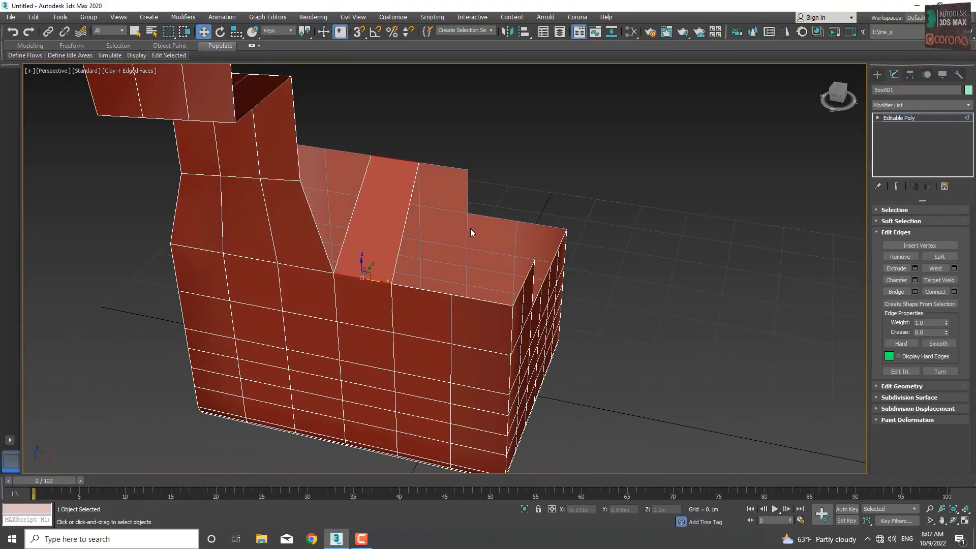
left_click(444, 165)
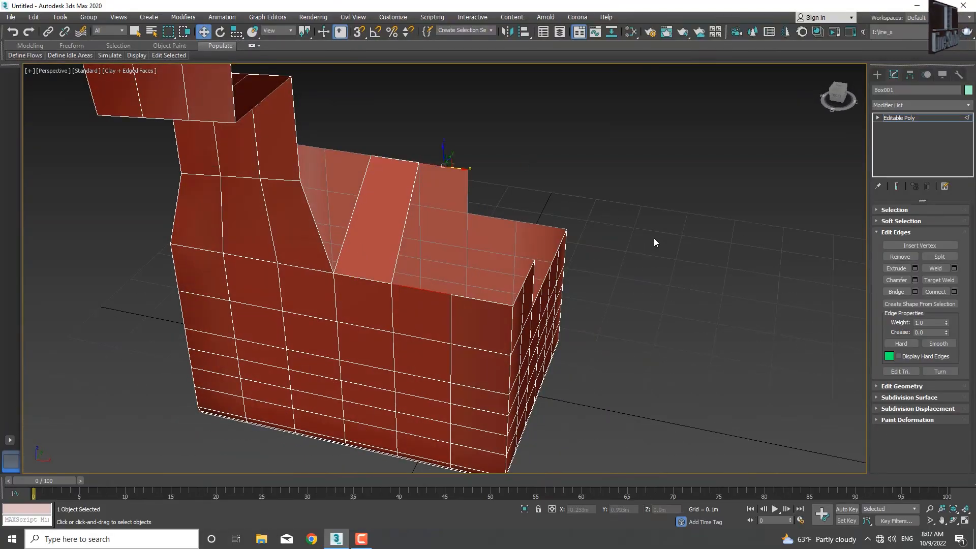
left_click(897, 292)
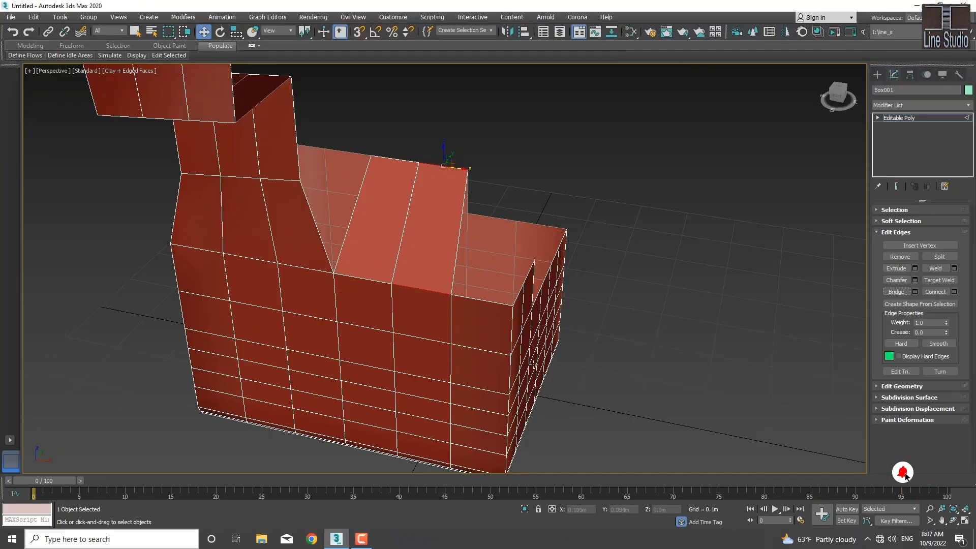
Step: Start a bridge with 5 segments between the lower top edge of the far side wall and a top edge of the adjoining end wall
middle_click_drag(642, 356, 499, 370)
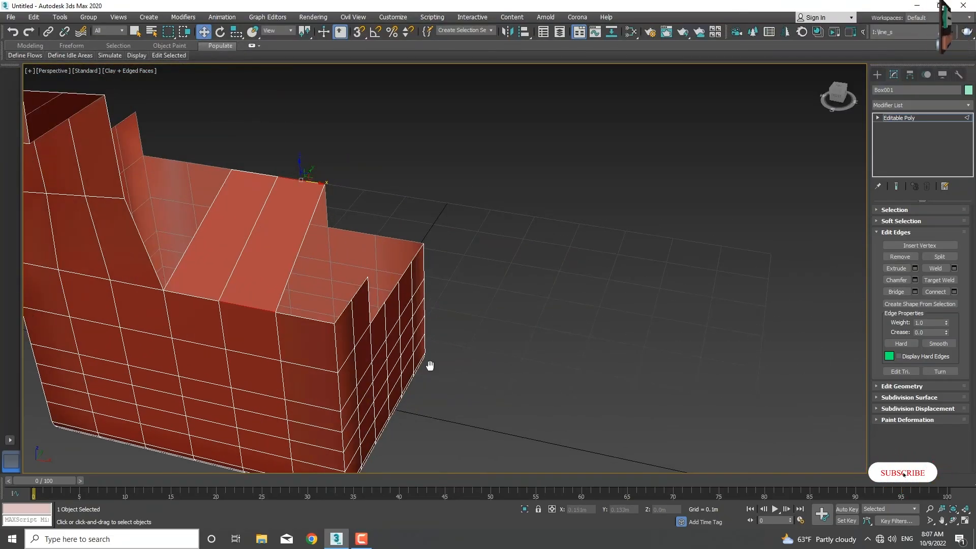
middle_click_drag(429, 363, 398, 286, "alt")
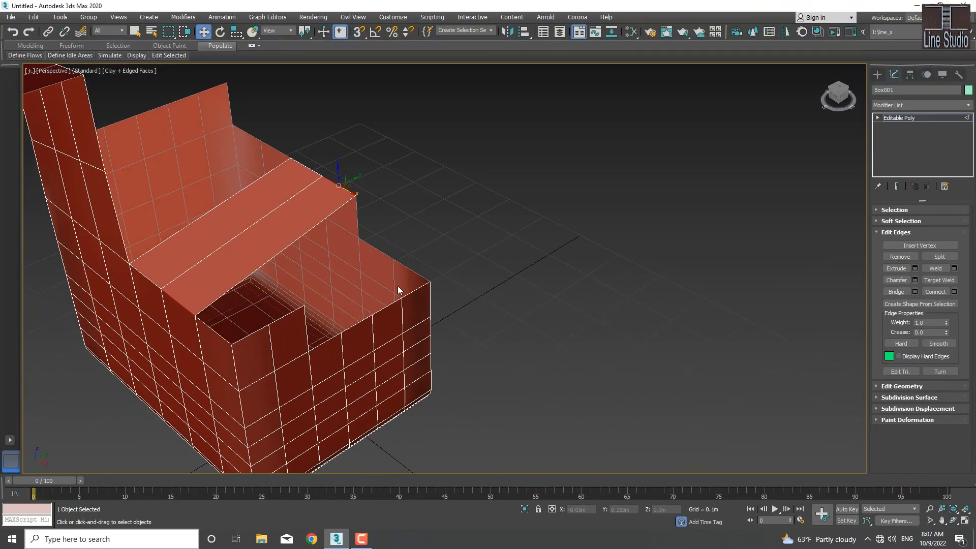
left_click(382, 257)
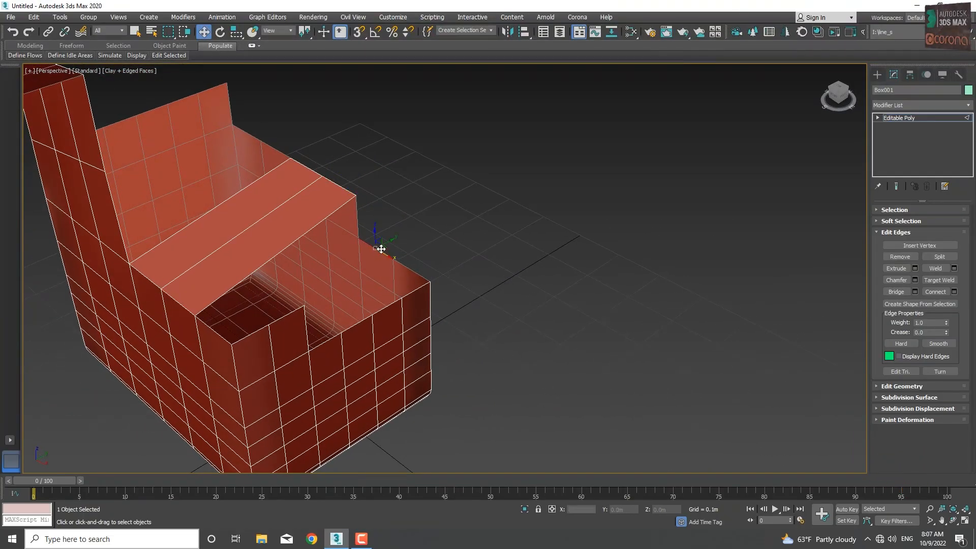
left_click(355, 323)
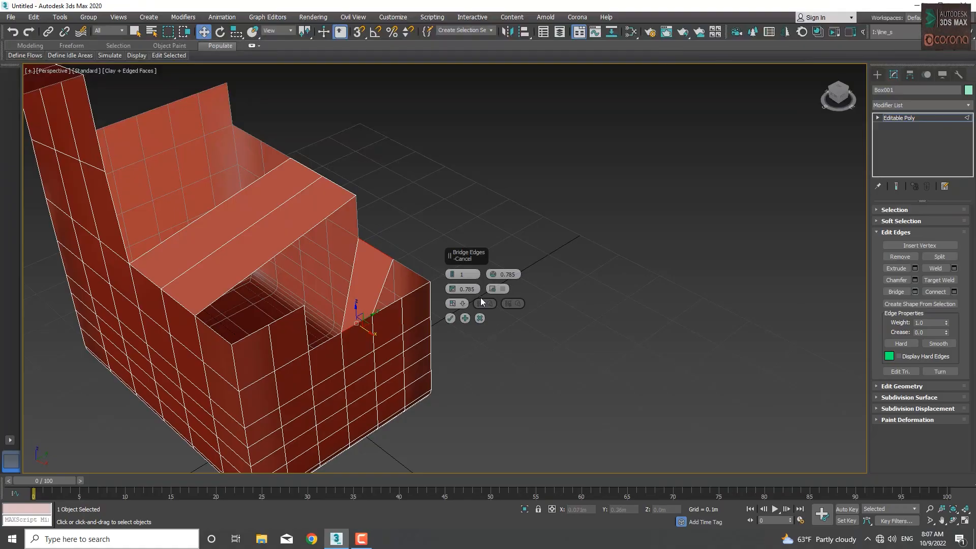
left_click(451, 272)
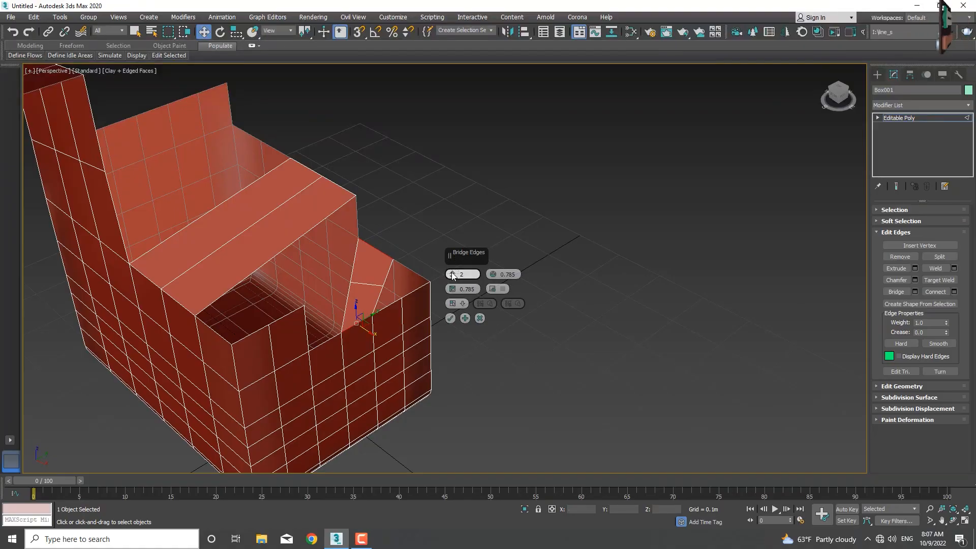
left_click(450, 274)
left_click_drag(451, 277, 453, 272)
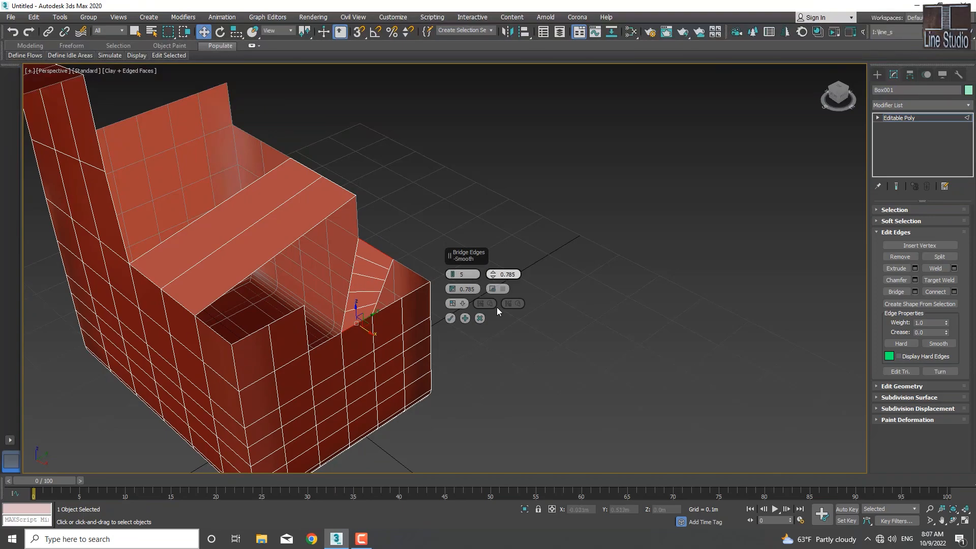
Step: Set the corner bridge's Smooth to 0.0 and Bridge Adjacent to 3.285, and apply it
mouse_move(494, 273)
left_mouse_down()
mouse_move(497, 215)
mouse_move(501, 458)
mouse_move(498, 251)
mouse_move(495, 279)
left_mouse_up()
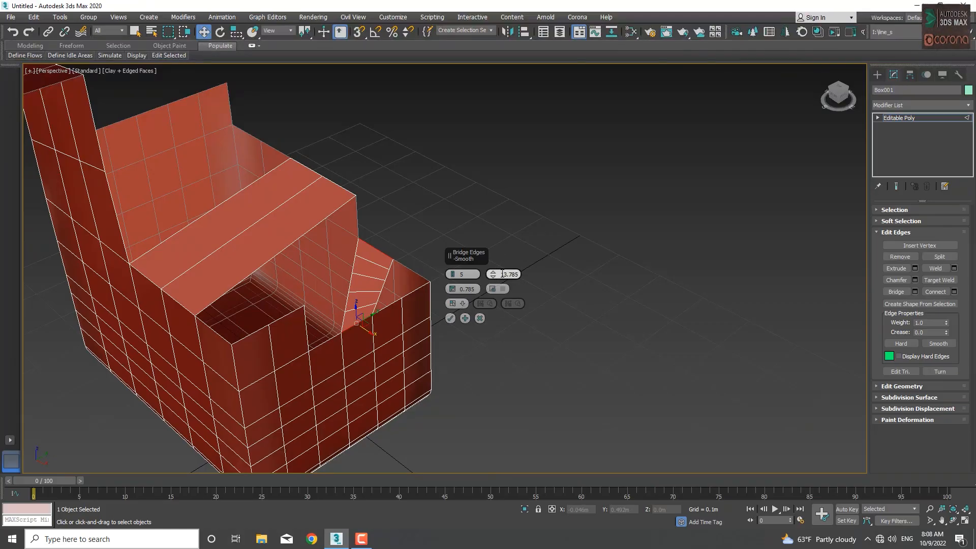
right_click(493, 273)
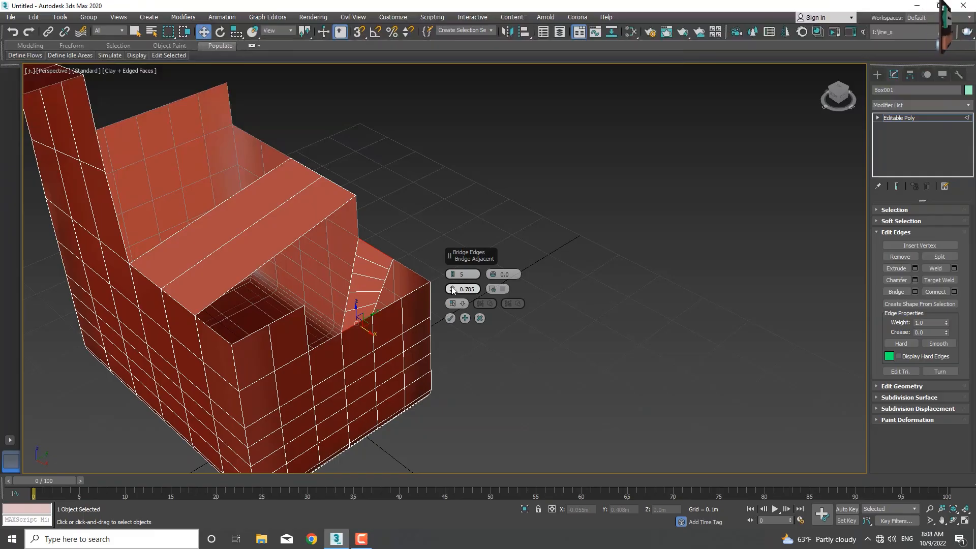
mouse_move(455, 289)
left_mouse_down()
mouse_move(455, 276)
mouse_move(453, 285)
left_mouse_up()
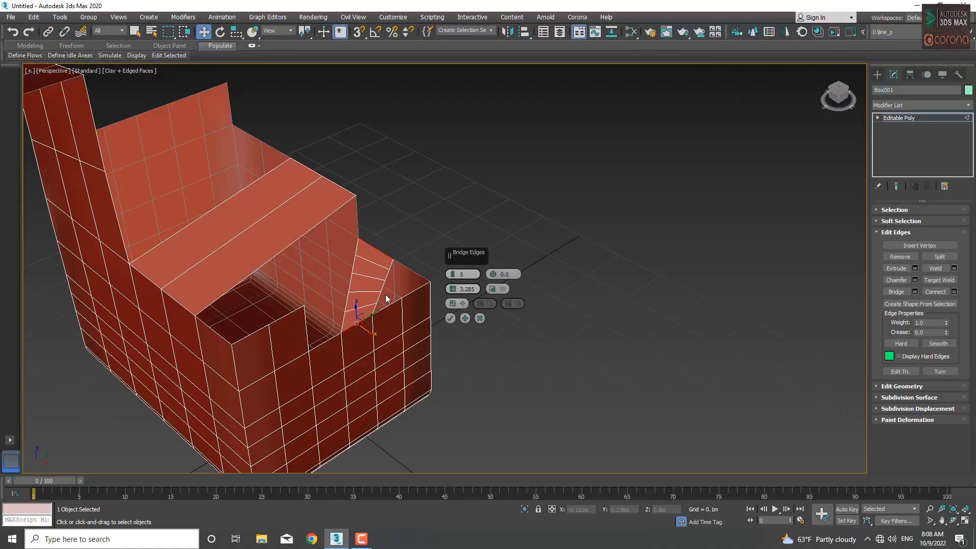
left_click(450, 319)
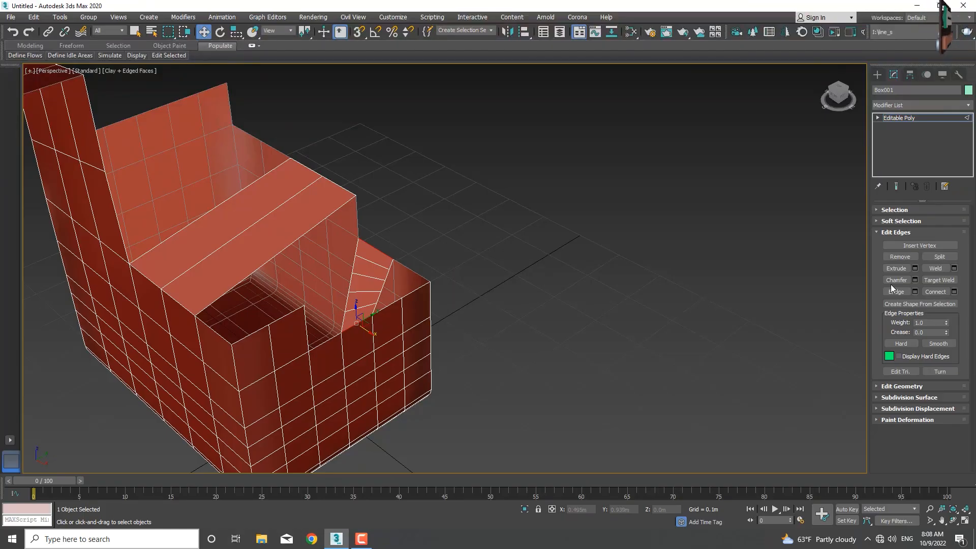
Step: Create two diagonal edges between opposite vertices of neighbouring faces on the side wall below the tall extrusion, forming a V shape
left_click(876, 234)
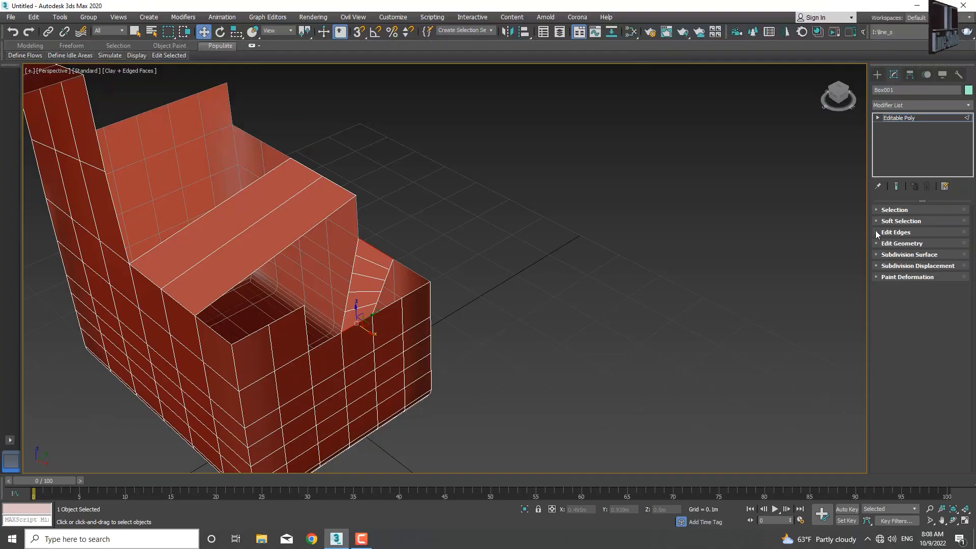
left_click(874, 243)
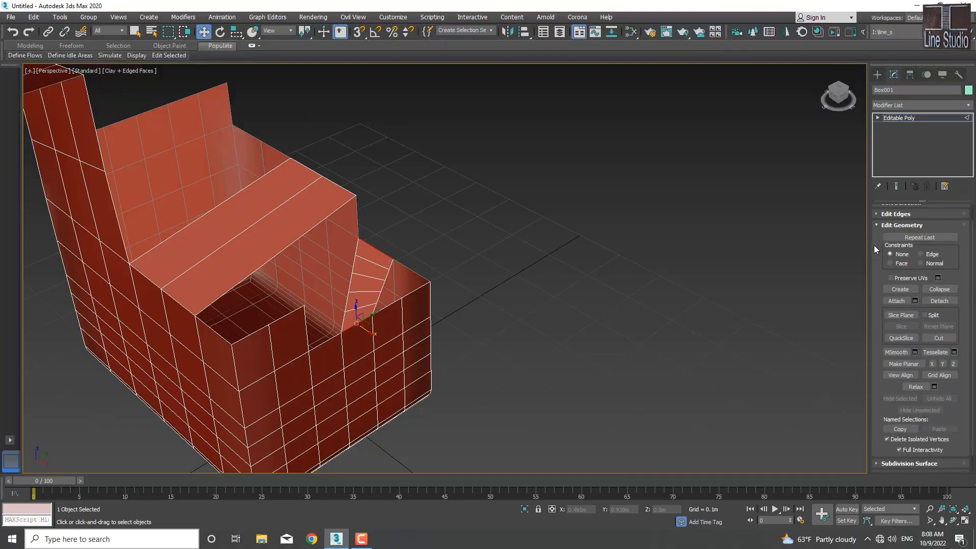
left_click(900, 289)
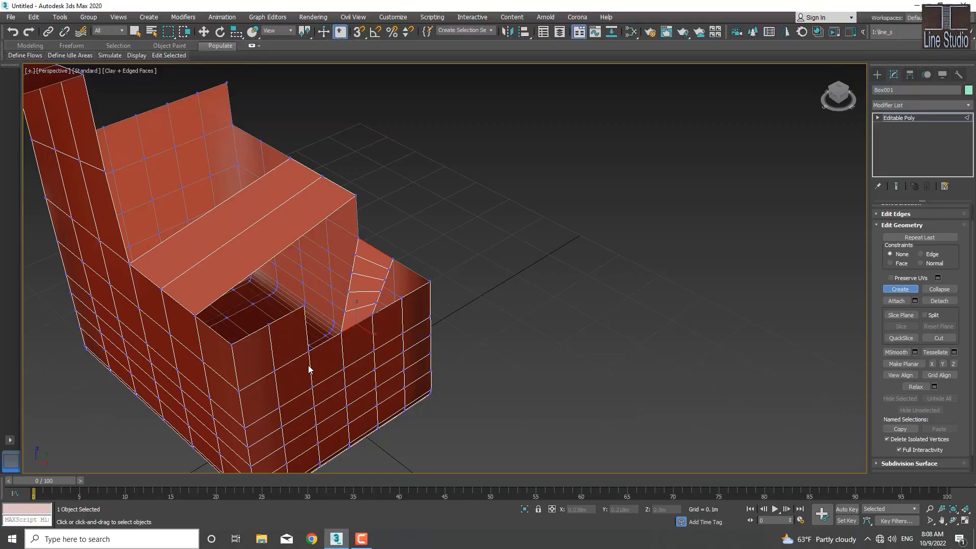
middle_click_drag(276, 374, 346, 341, "alt")
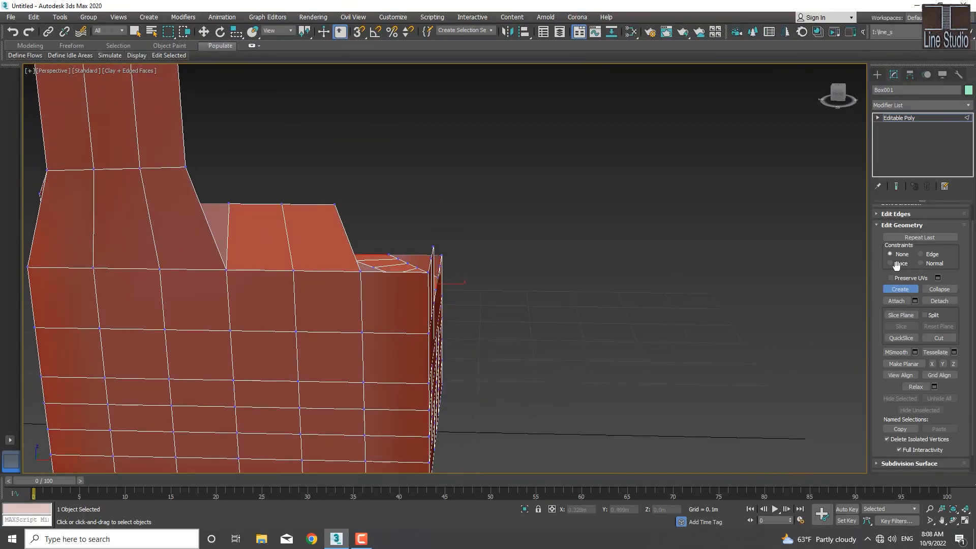
left_click(902, 291)
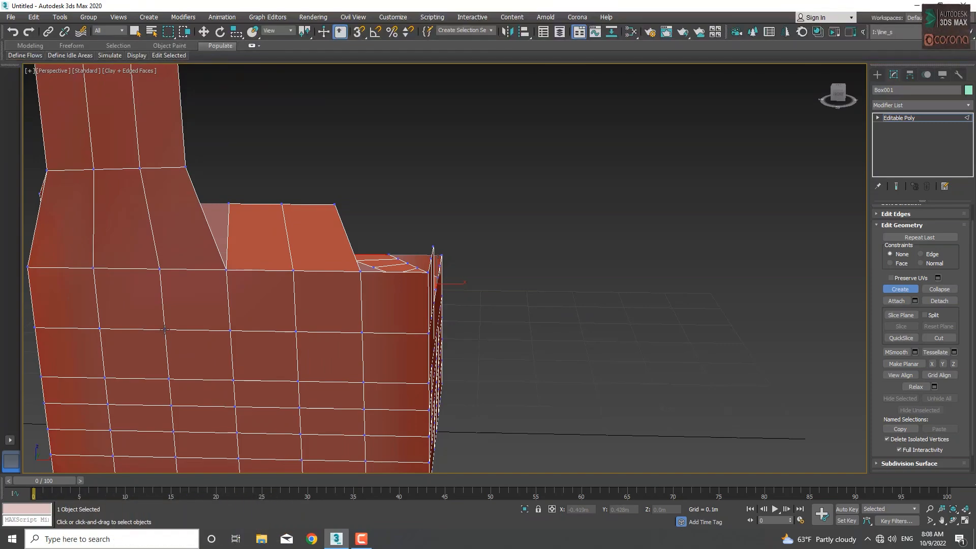
left_click(234, 380)
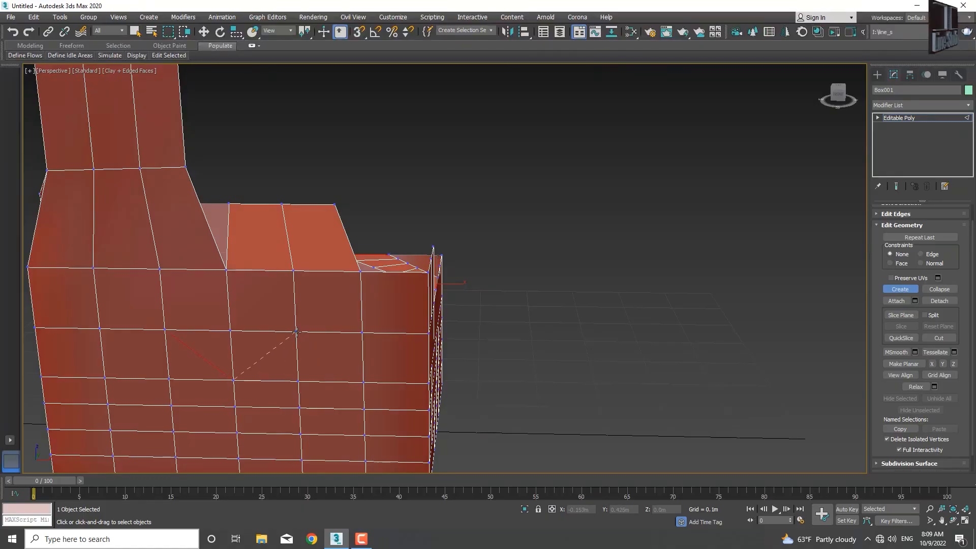
left_click(296, 331)
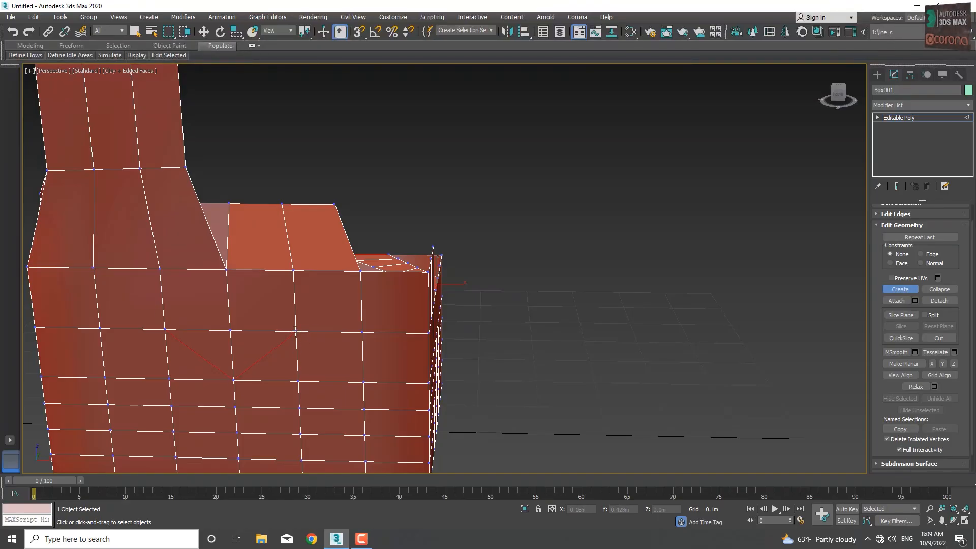
Step: Close the V into a diamond by creating two diagonal edges through the wall's top-edge vertex, and end edge creation
left_click(295, 331)
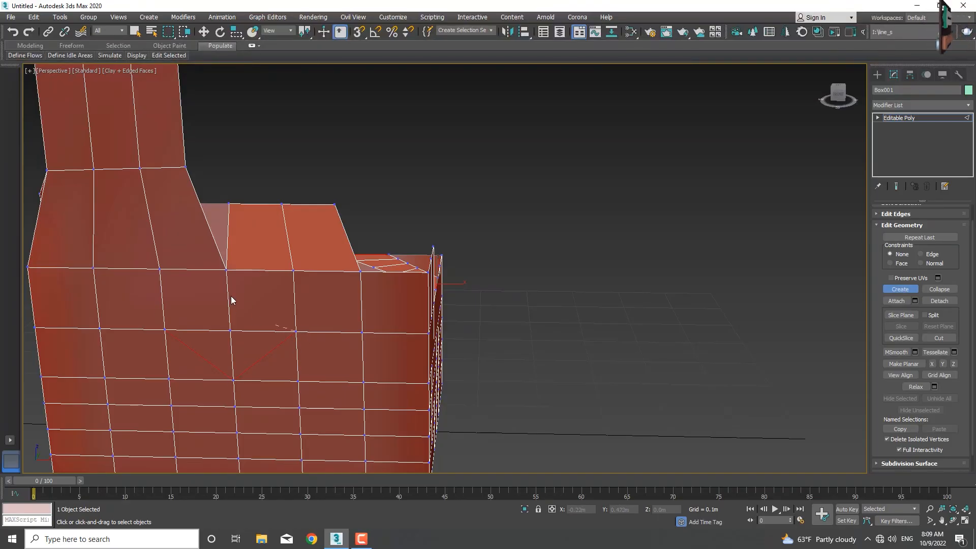
left_click(227, 271)
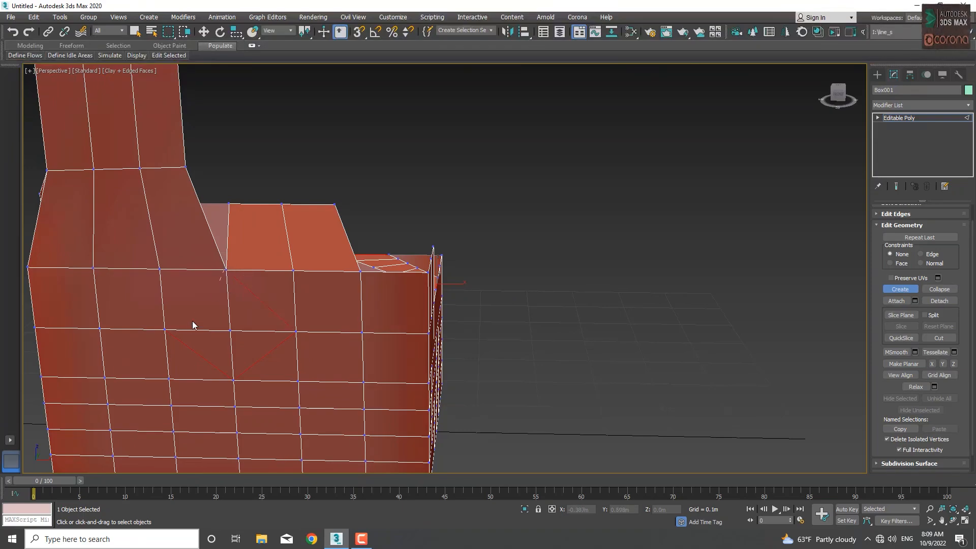
left_click(165, 330)
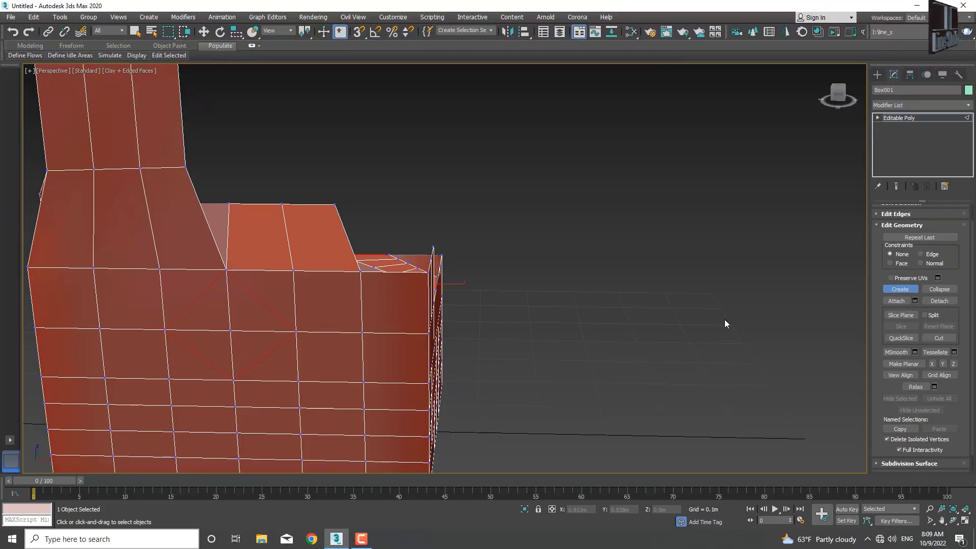
key("w")
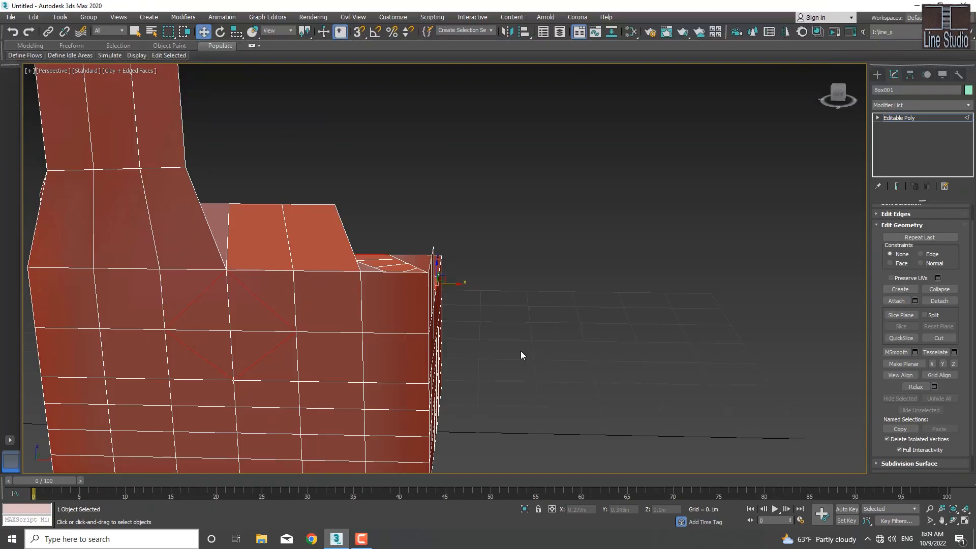
Step: Examine the diamond of created edges on the side wall from several angles and distances
middle_click_drag(529, 330, 460, 369)
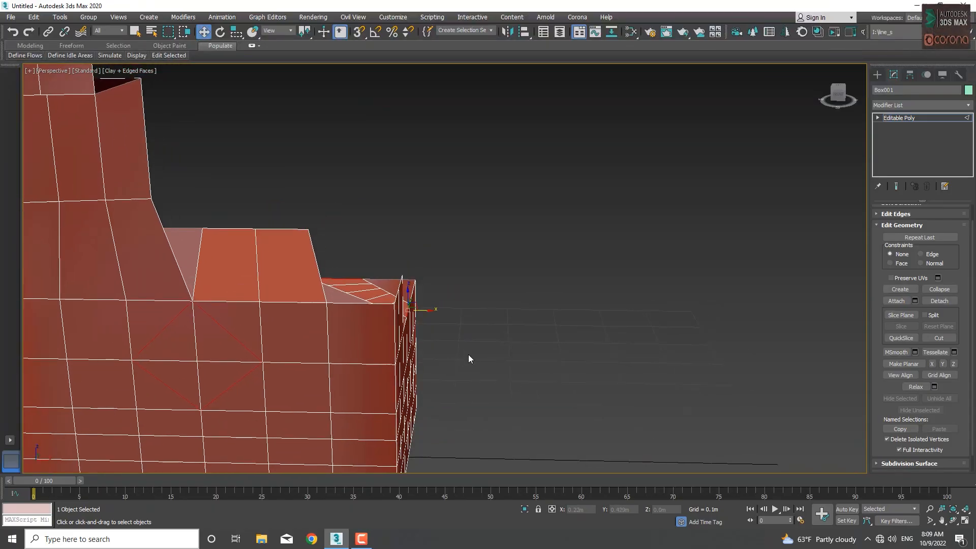
scroll(488, 352, "down", 8)
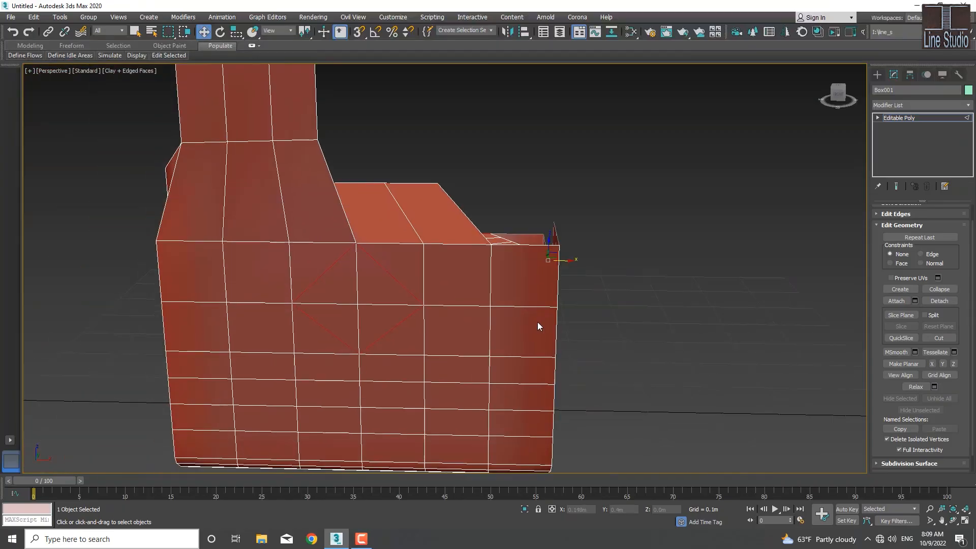
middle_click_drag(536, 325, 512, 337)
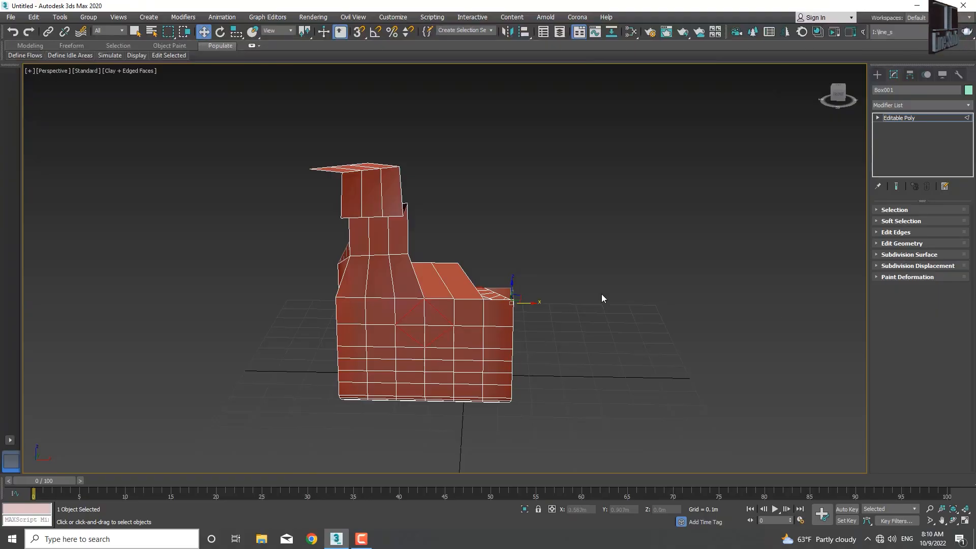
middle_click_drag(567, 307, 478, 352)
scroll(478, 352, "up", 5)
scroll(480, 352, "down", 5)
scroll(480, 352, "up", 5)
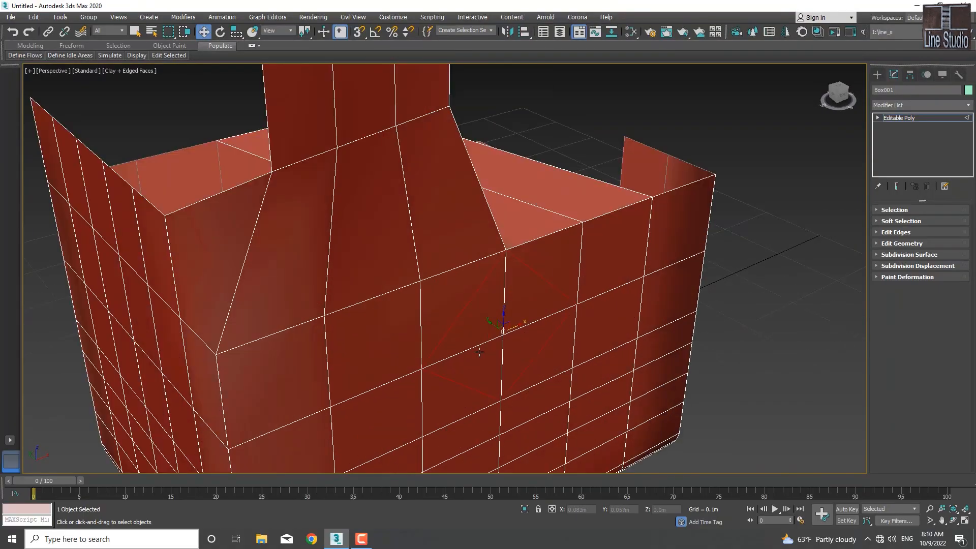
scroll(473, 370, "down", 4)
middle_click_drag(473, 371, 406, 369, "alt")
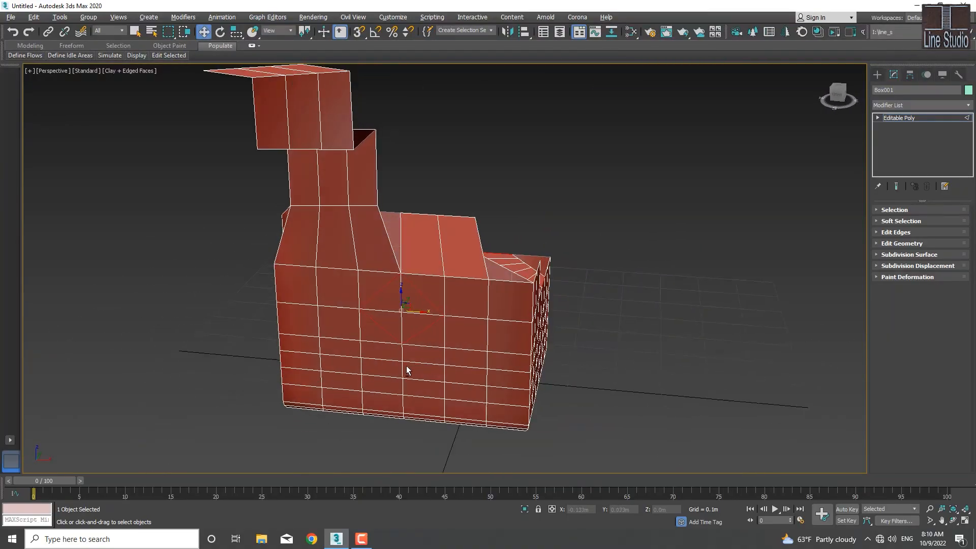